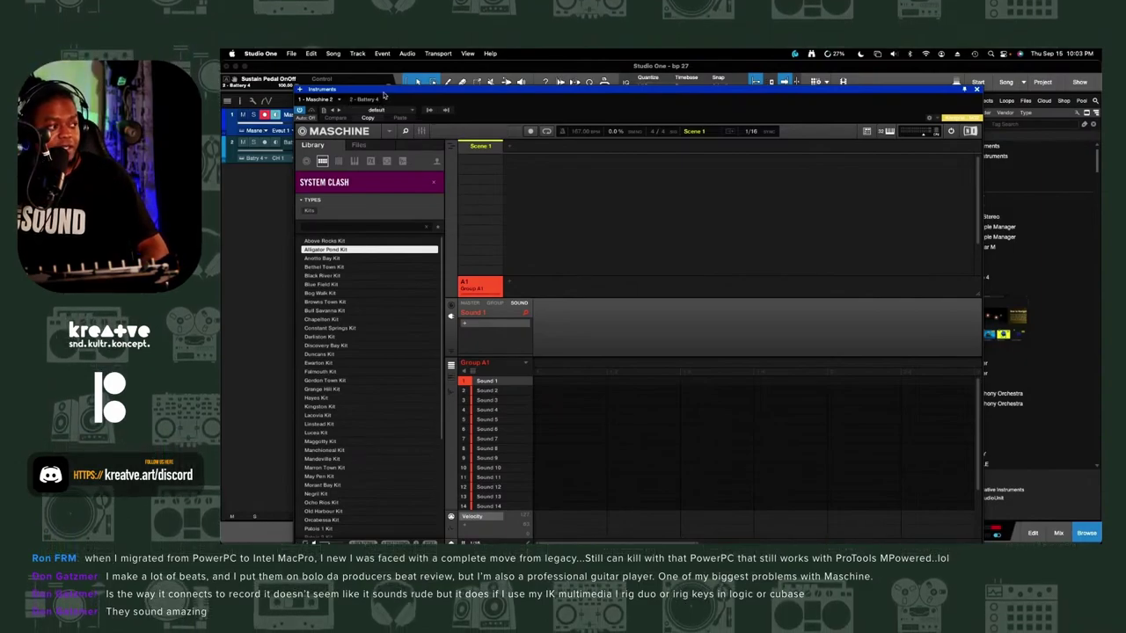
Preview the System Clash kits from Anotto Bay Kit through Browns Town Kit, marking Blue Field Kit as a favorite
drag(384, 96, 408, 73)
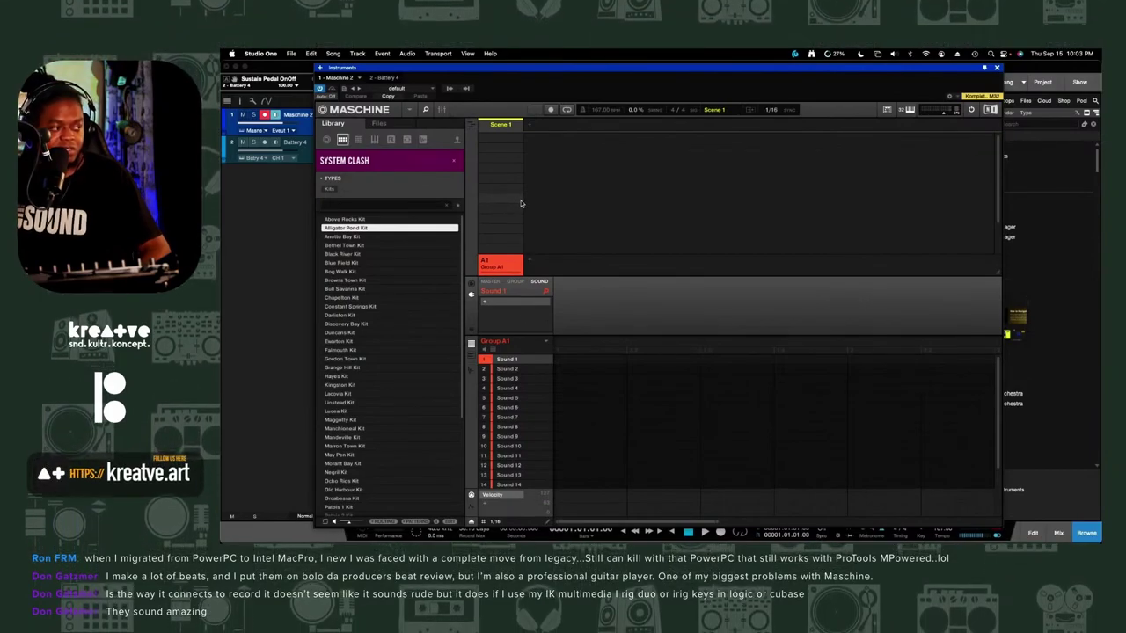
click(409, 237)
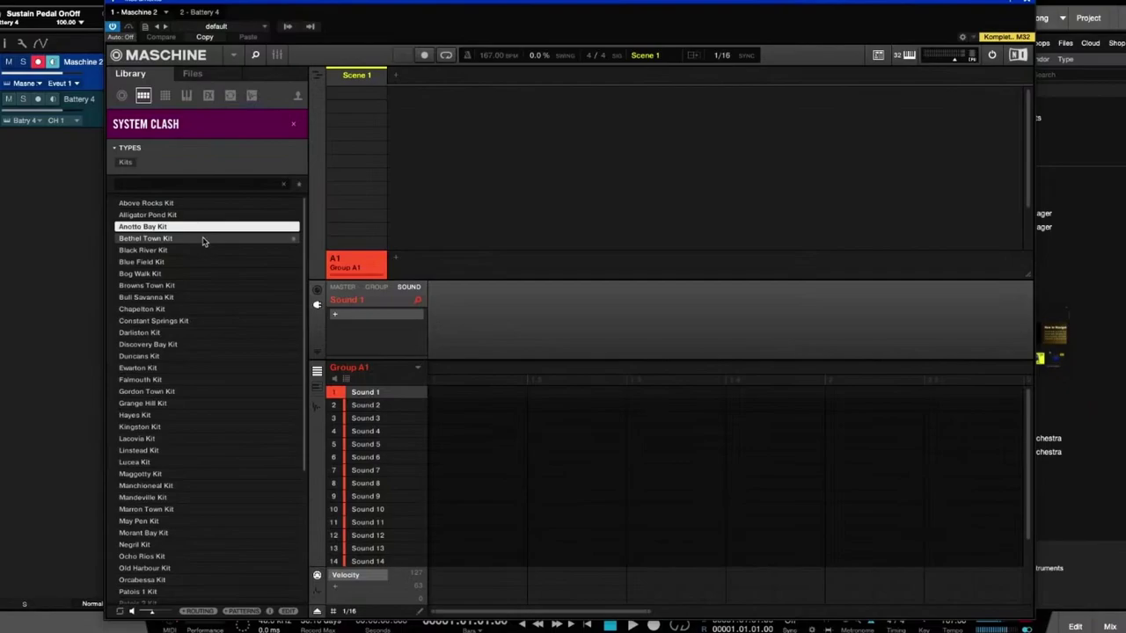
click(202, 239)
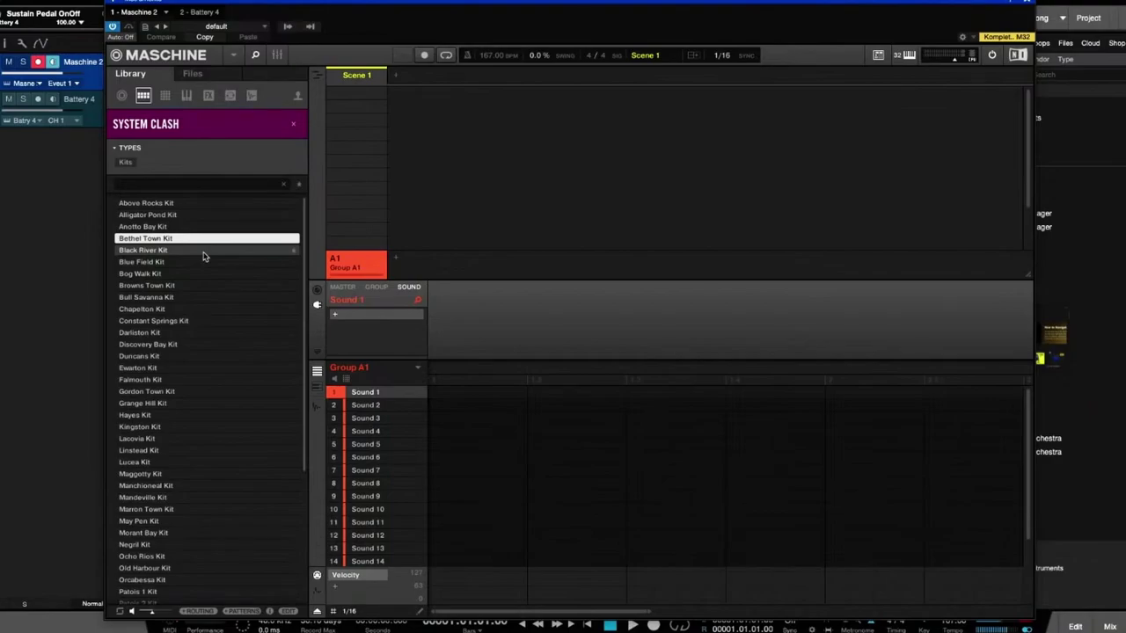
click(202, 252)
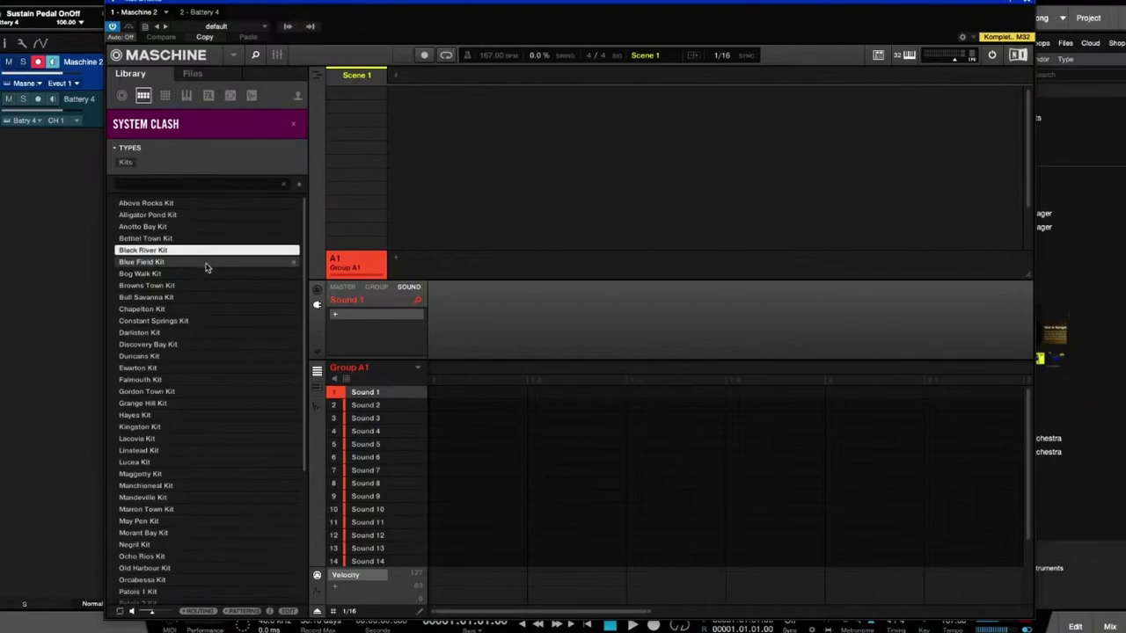
click(206, 264)
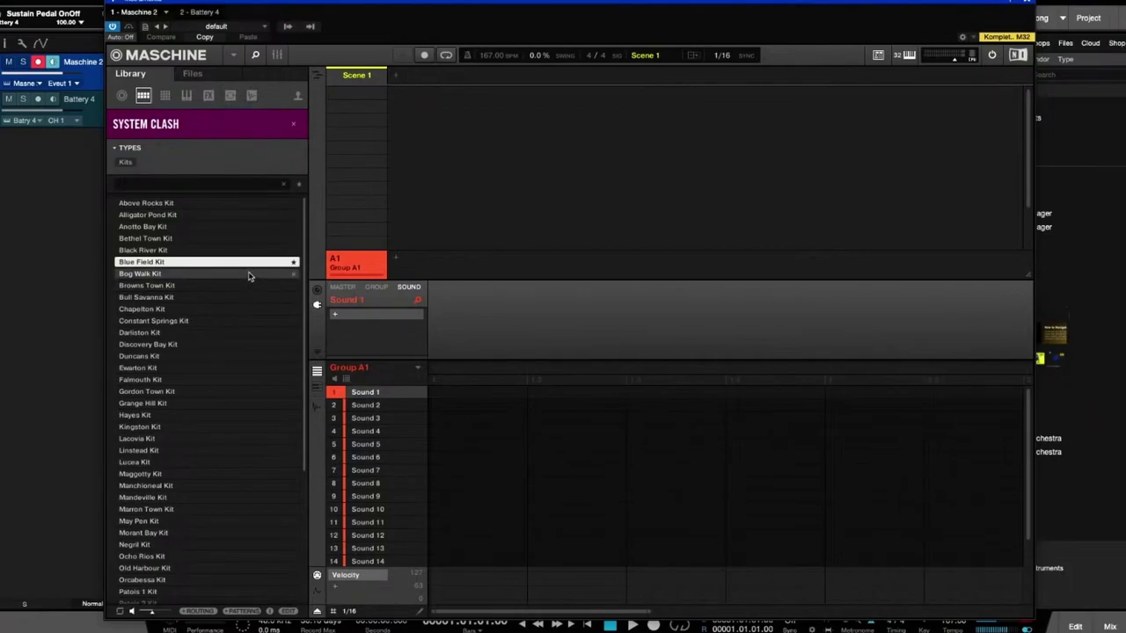
click(249, 275)
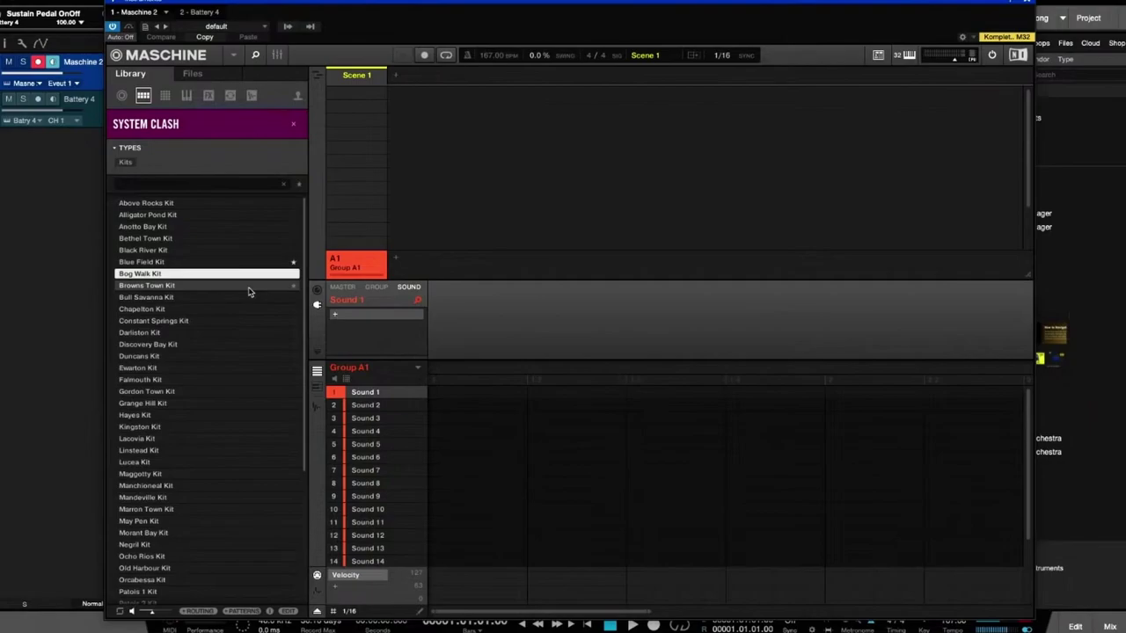
click(249, 287)
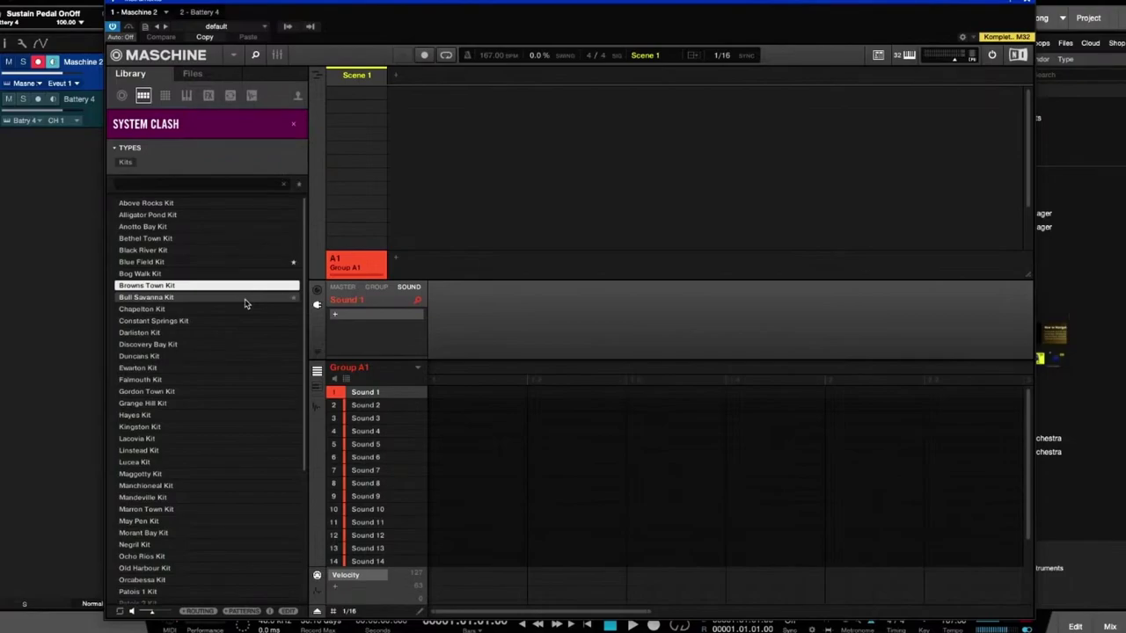
Preview Bull Savanna Kit, mark it as a favorite, and load it into Group A1
click(245, 299)
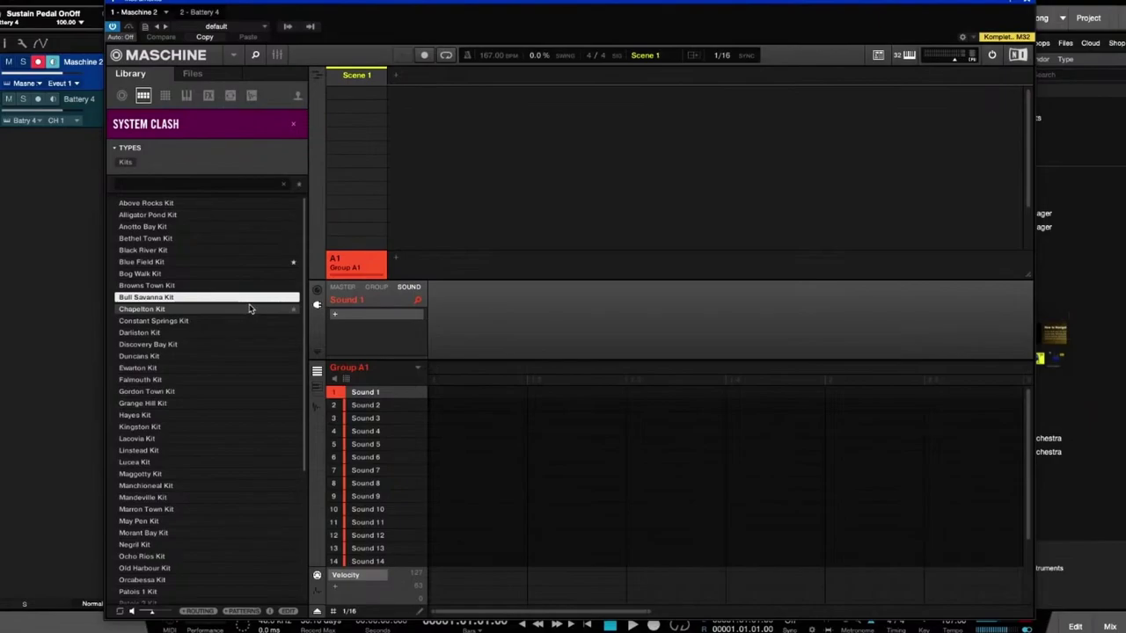
click(294, 298)
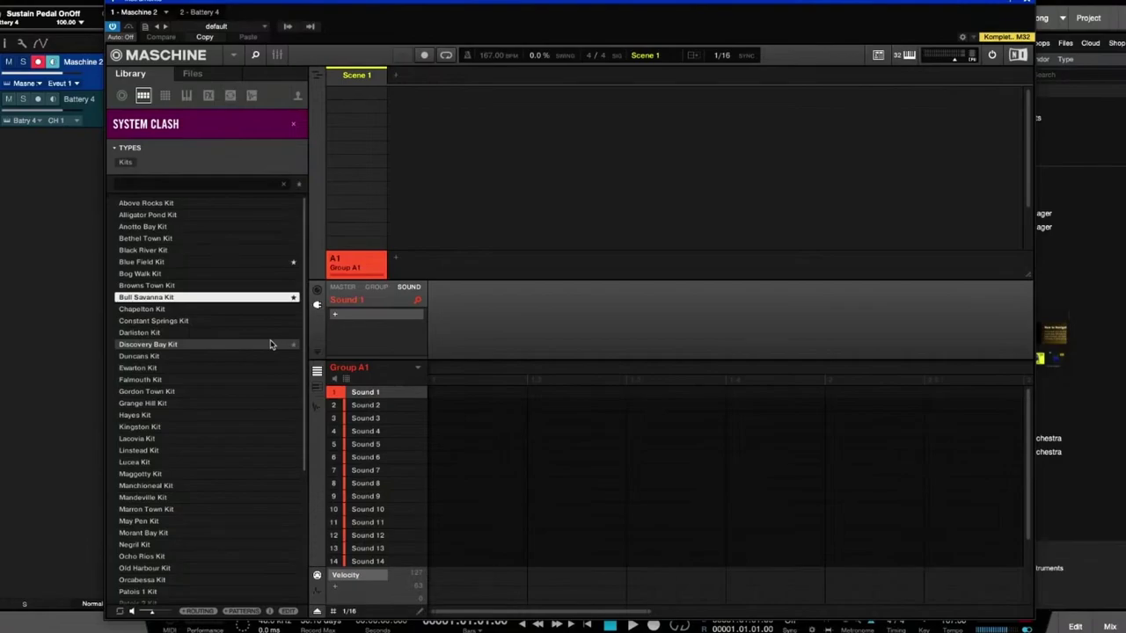
double_click(246, 299)
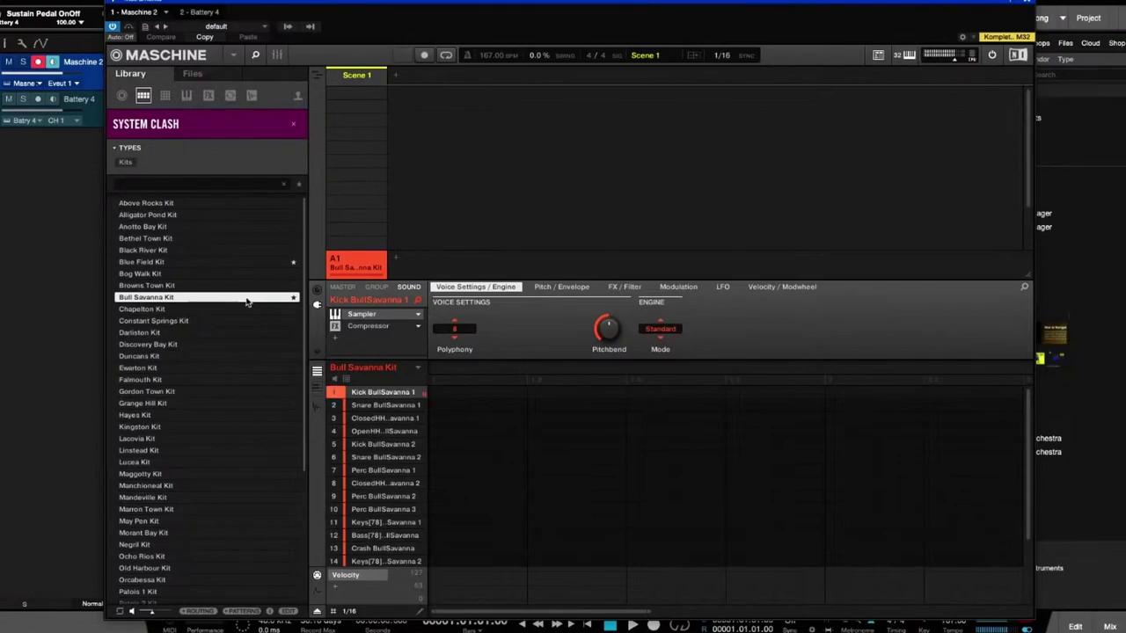
Record the guitar loop on sound 16 of the Bull Savanna Kit into a new pattern in Scene 1
key(Down)
key(Down)
key(Down)
key(Down)
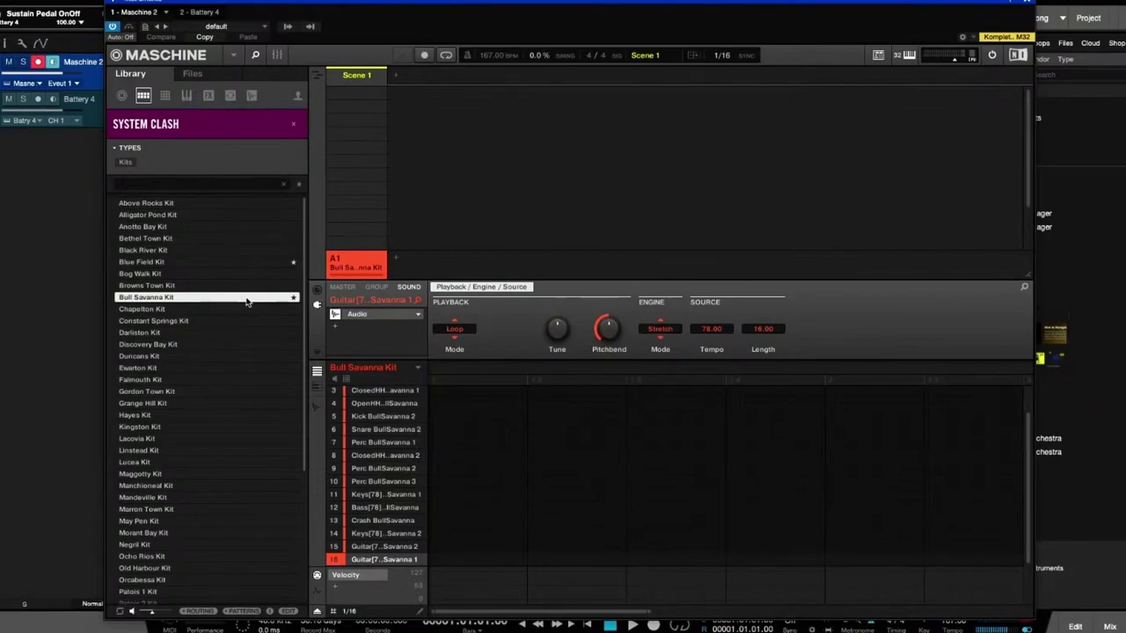
key(ctrl+r)
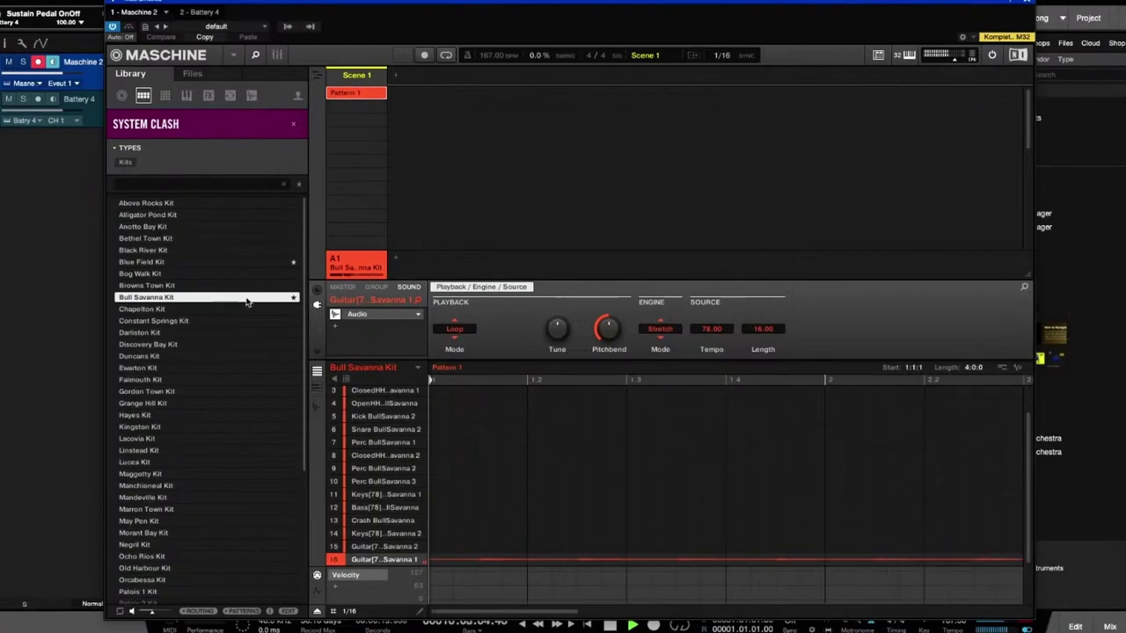
key(ctrl+r)
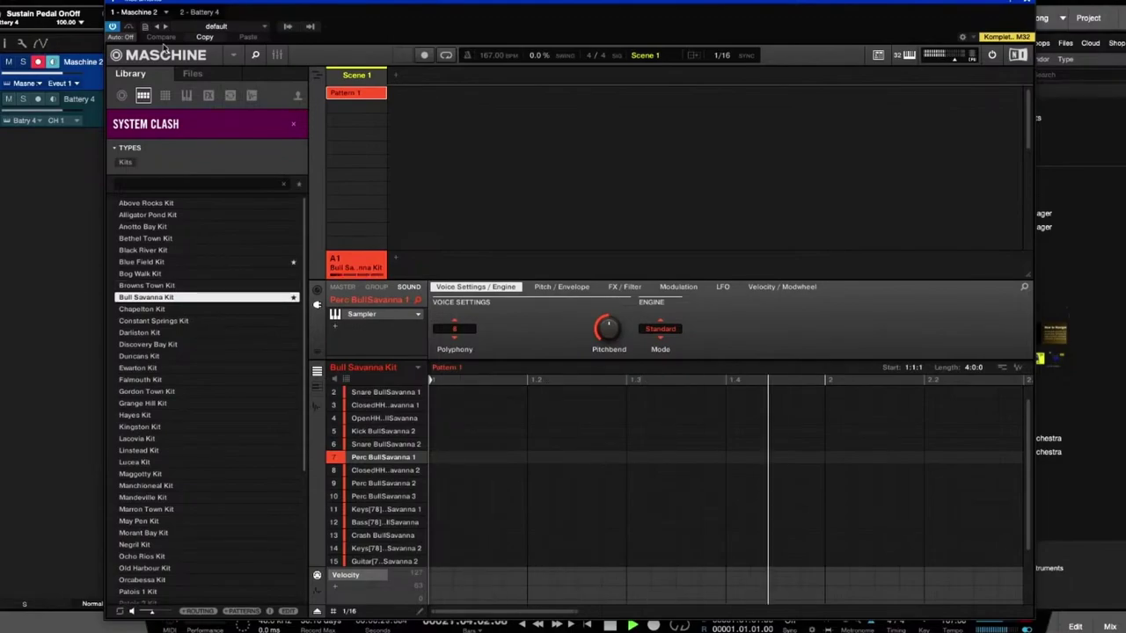
Set the song tempo to 136 BPM, repositioning the instrument window around the change
drag(225, 13, 371, 7)
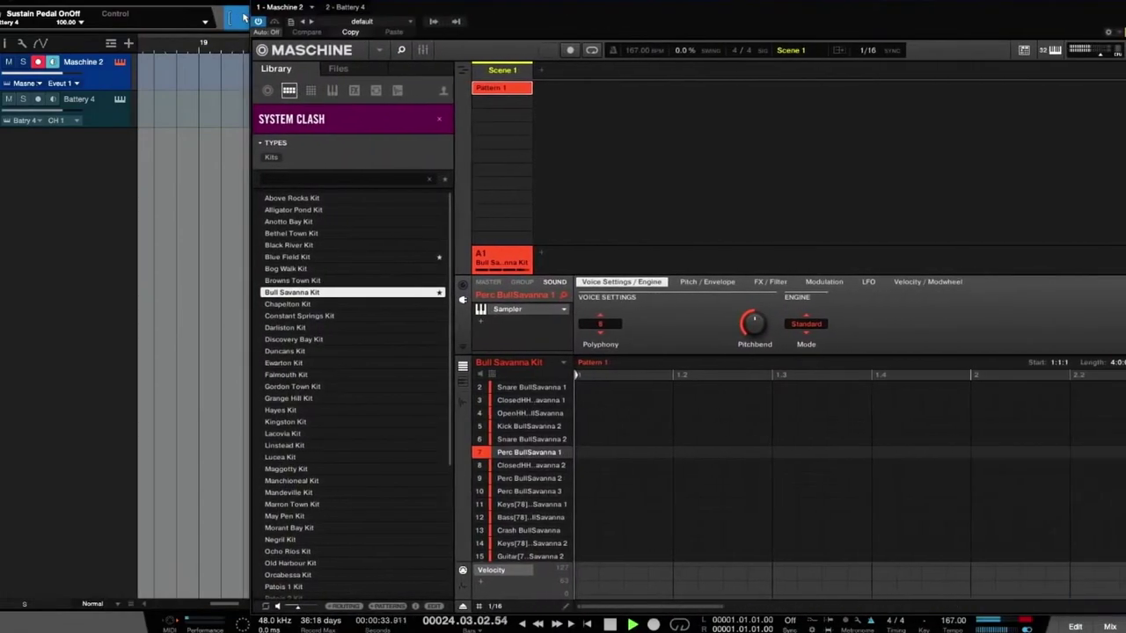
scroll(948, 624, down, 12)
scroll(948, 624, down, 15)
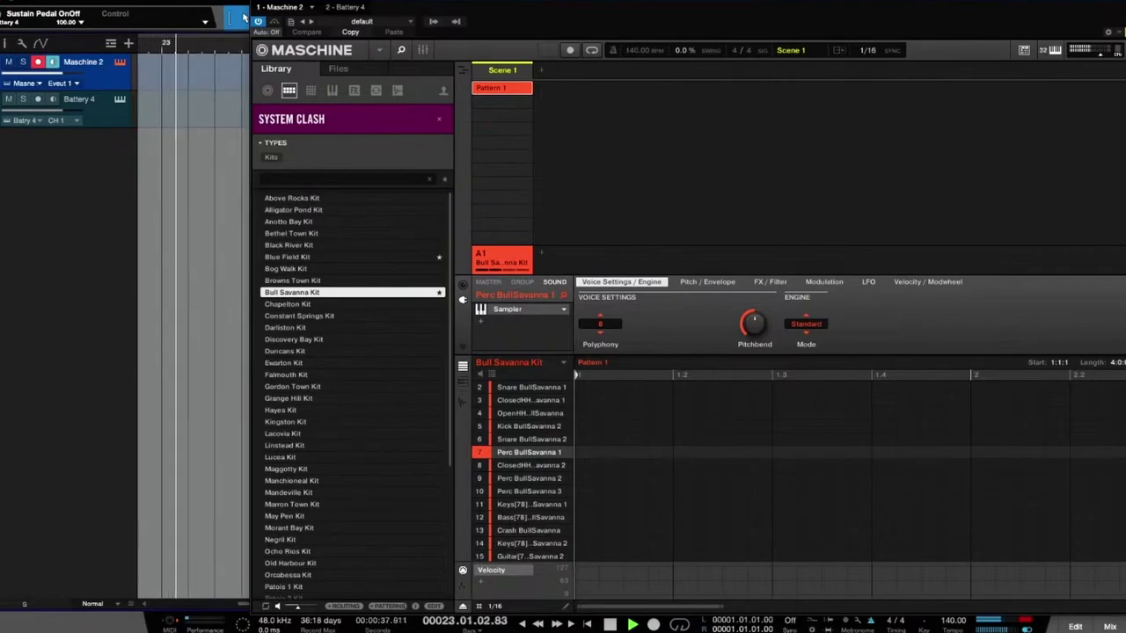
scroll(953, 622, down, 2)
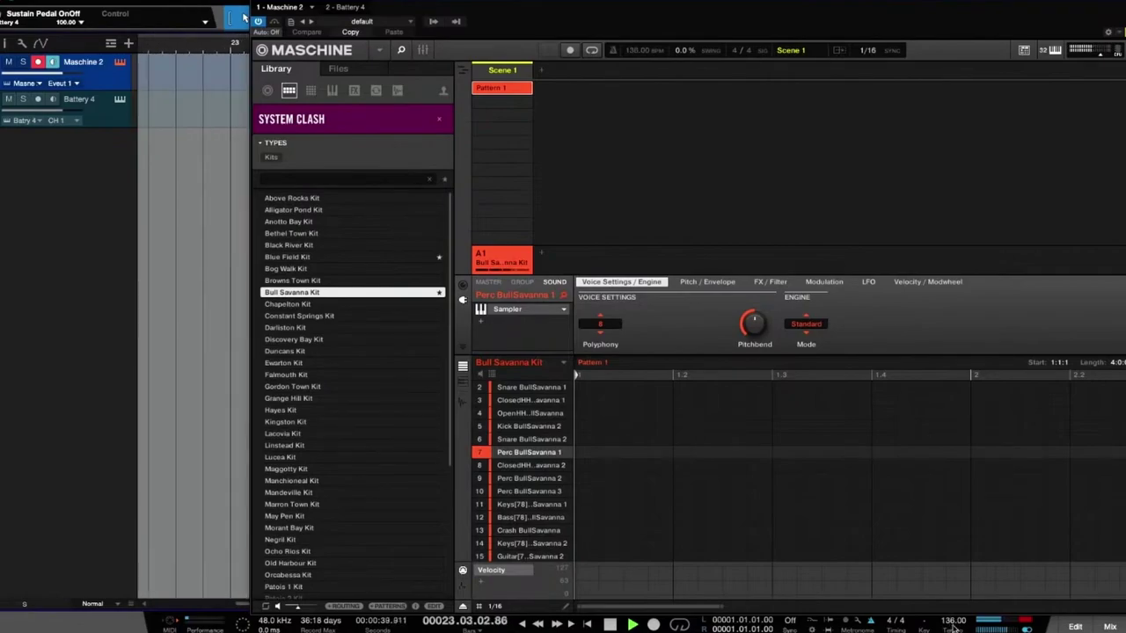
drag(699, 4, 469, 5)
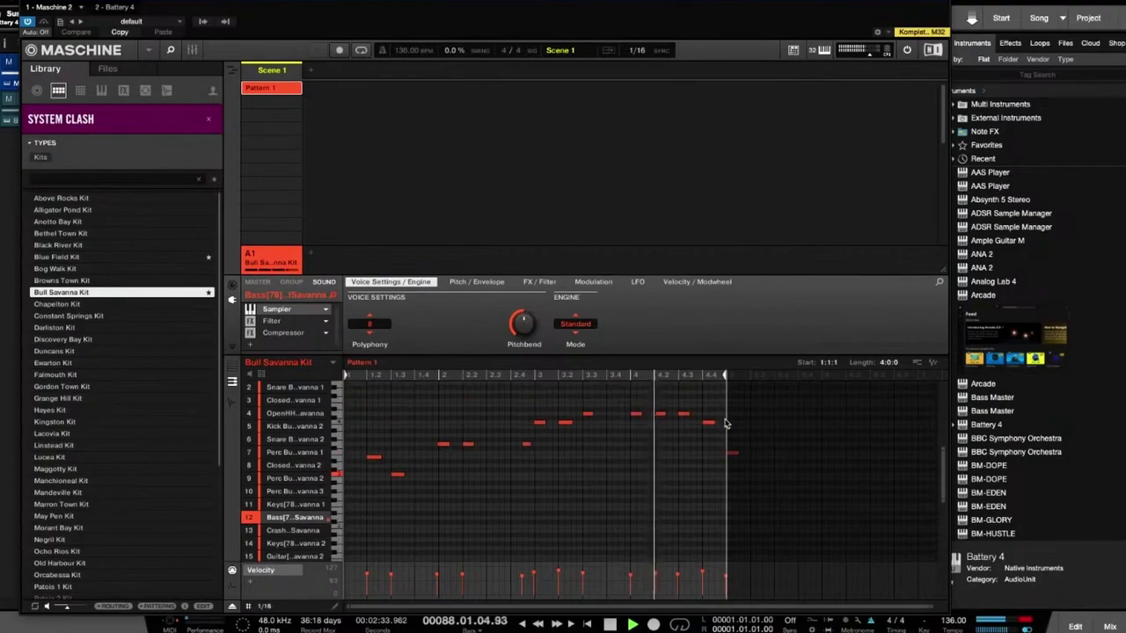
Lower the two bass notes at the start of bar 3 by one semitone each in the Bull Savanna pattern
click(539, 426)
click(565, 423)
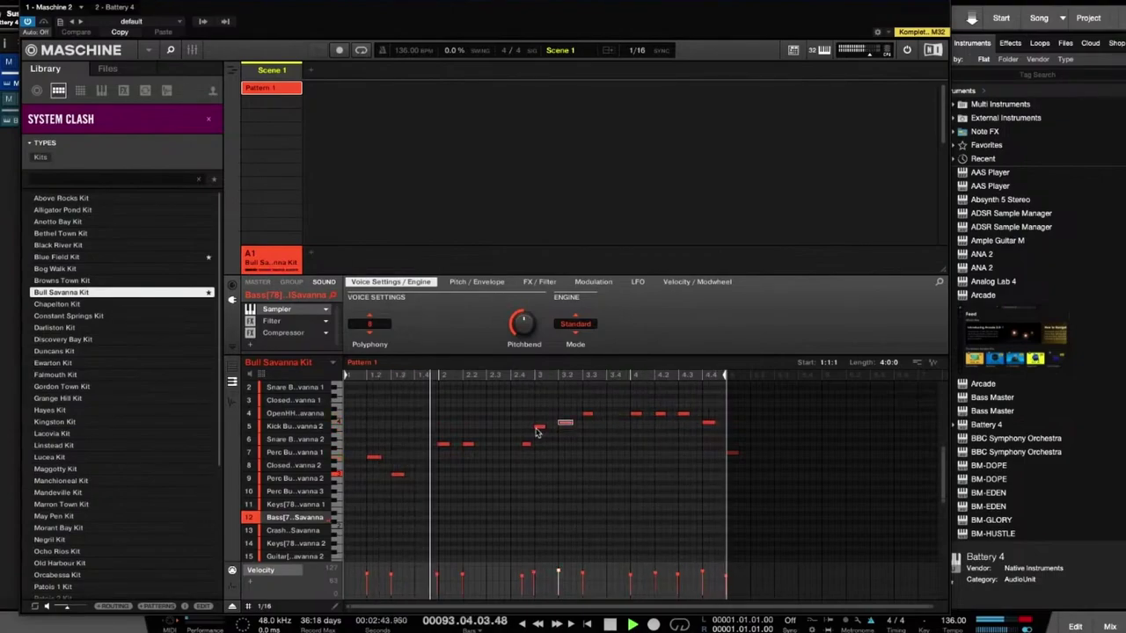
click(538, 426)
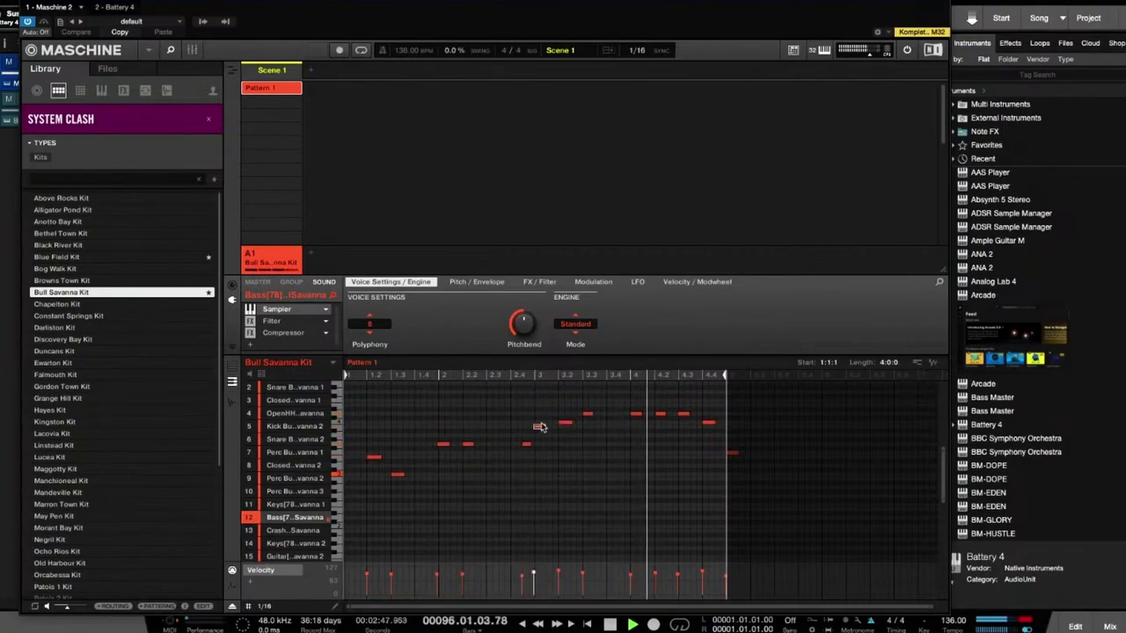
scroll(546, 429, up, 1)
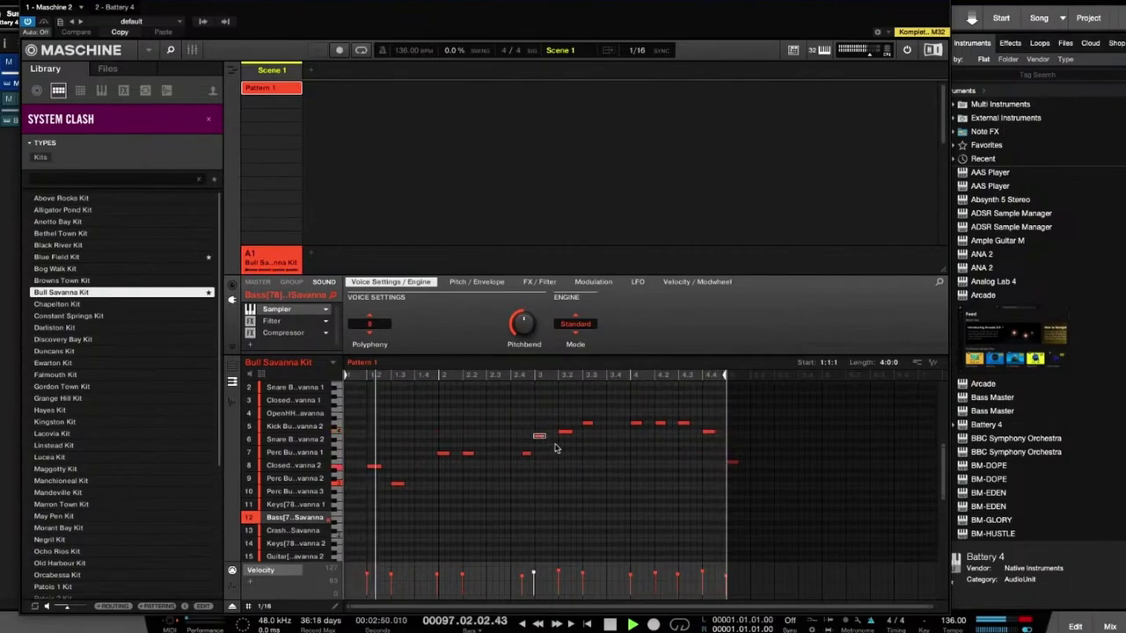
drag(562, 432, 562, 436)
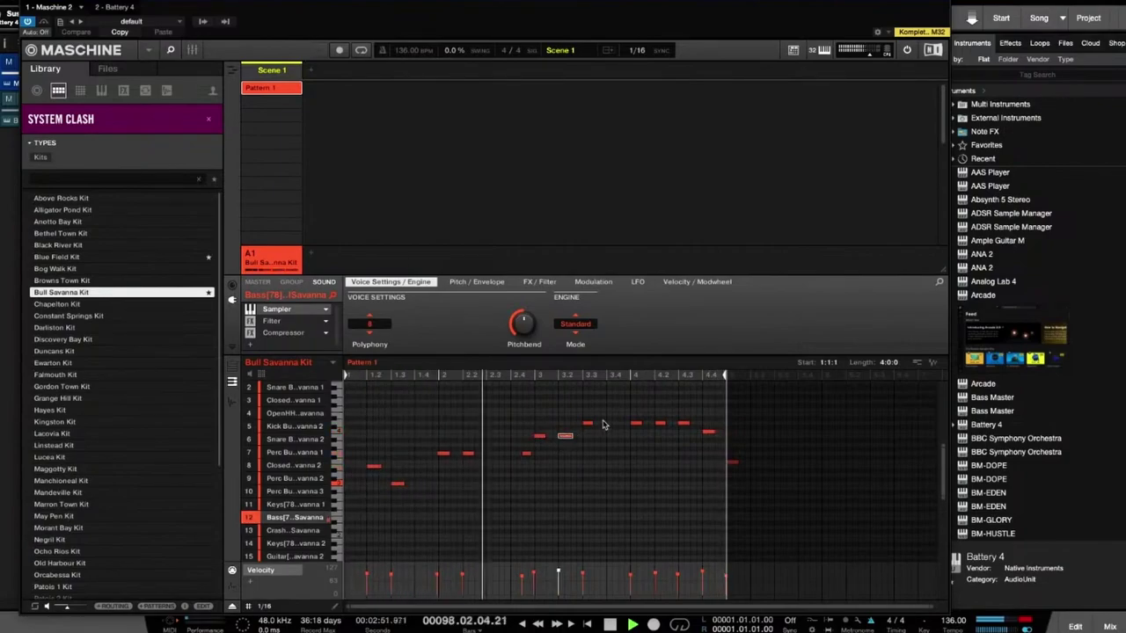
Raise the two lowered bass notes at the start of bar 3 back up in pitch
click(539, 434)
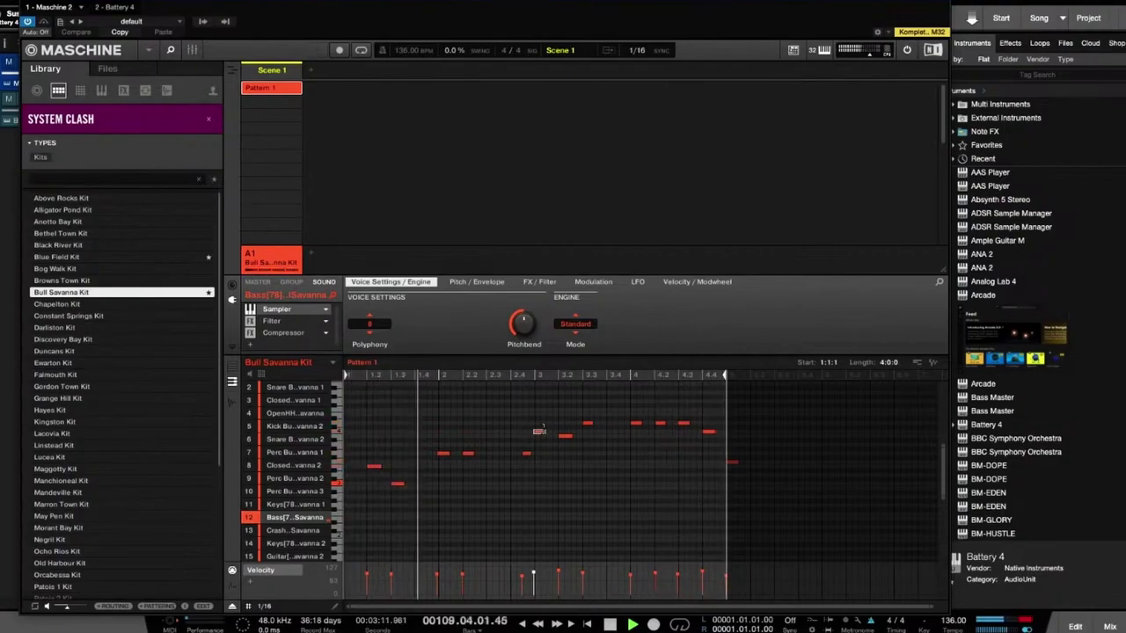
drag(565, 438, 566, 426)
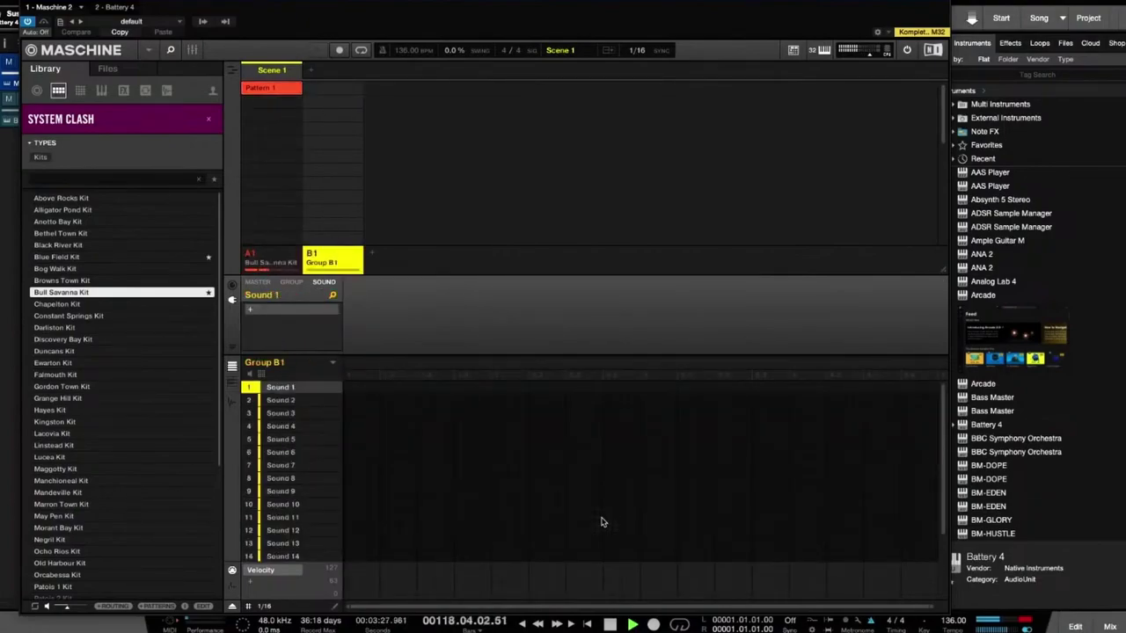
Load Darliston Kit from the System Clash library into Group B1
key(Down)
key(Down)
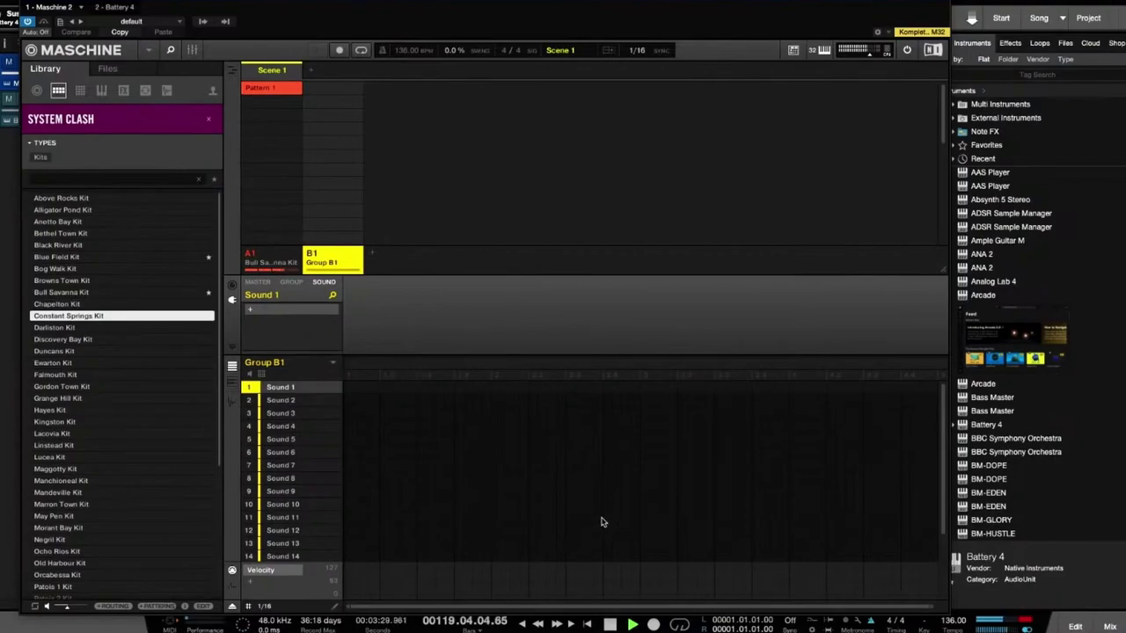
key(Down)
key(Return)
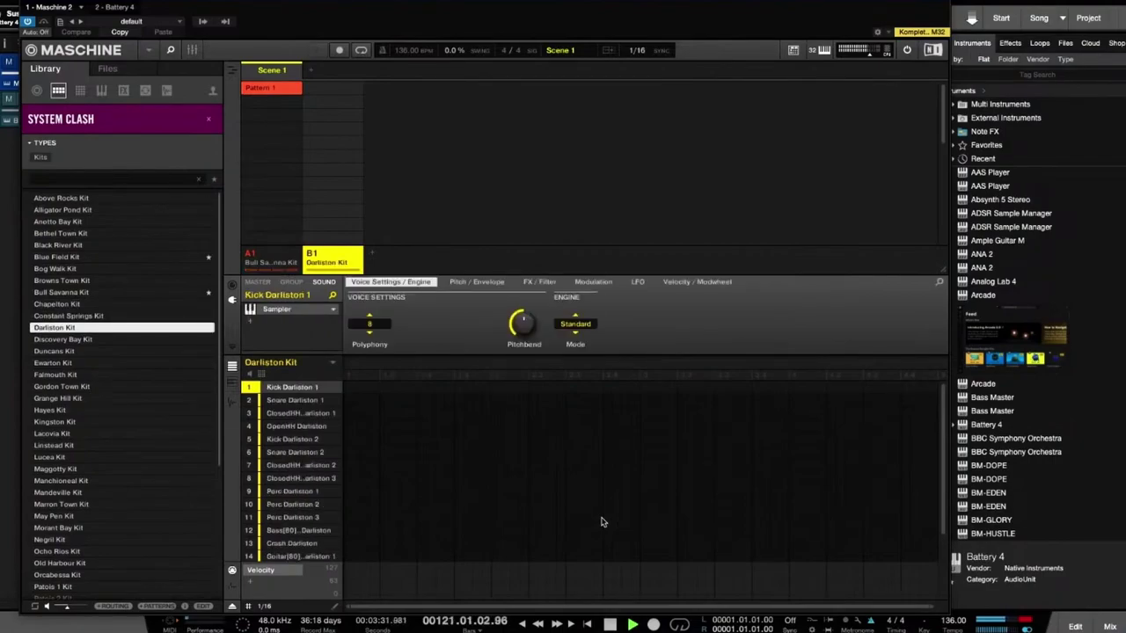
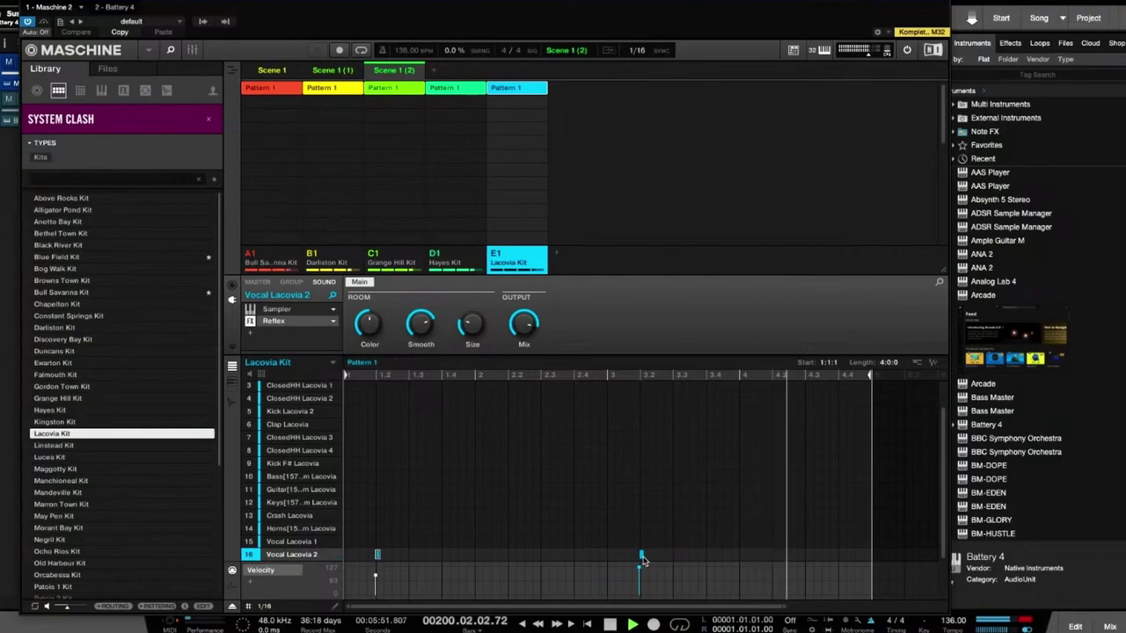
Move the second Vocal Lacovia 2 hit from beat 3.2 to 4.2 in the Lacovia Kit pattern and delete it
drag(642, 561, 782, 567)
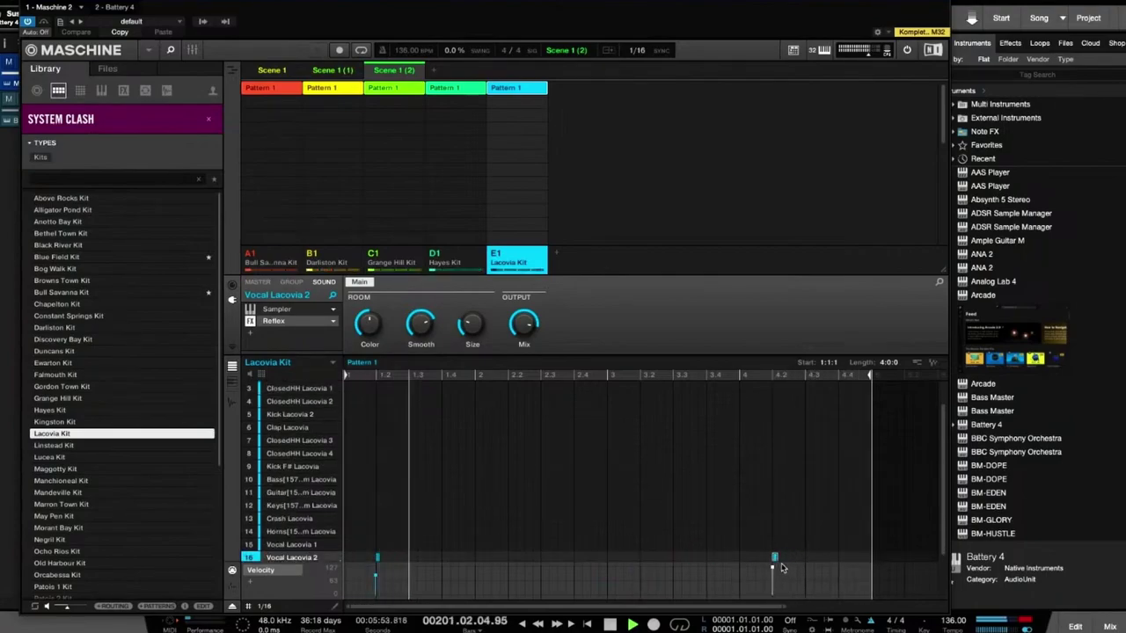
scroll(744, 527, down, 1)
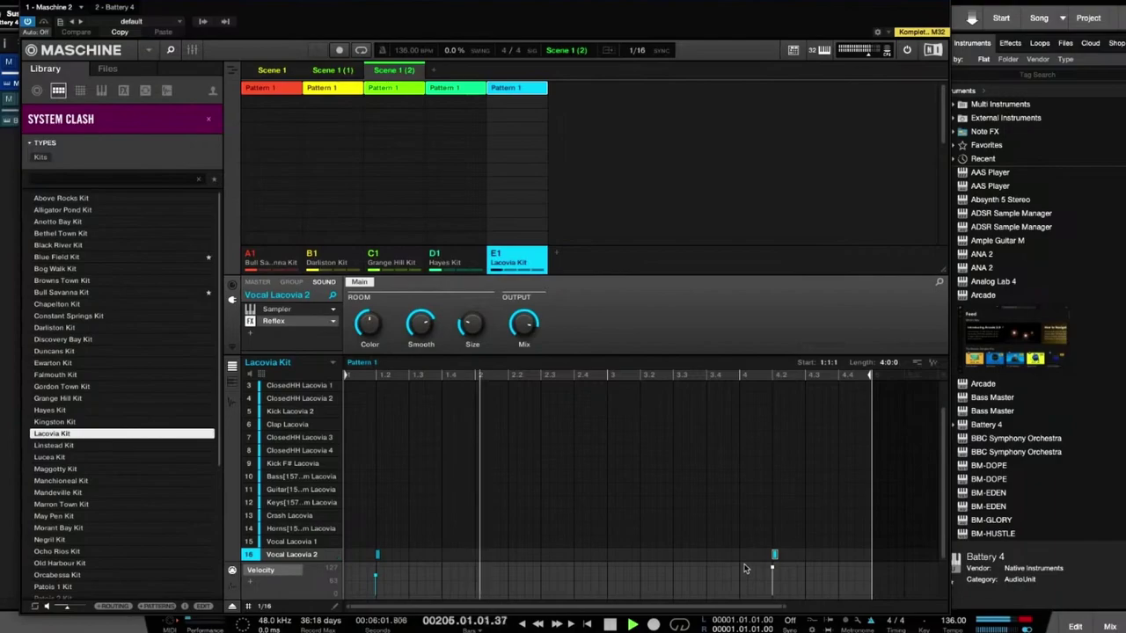
drag(731, 549, 803, 561)
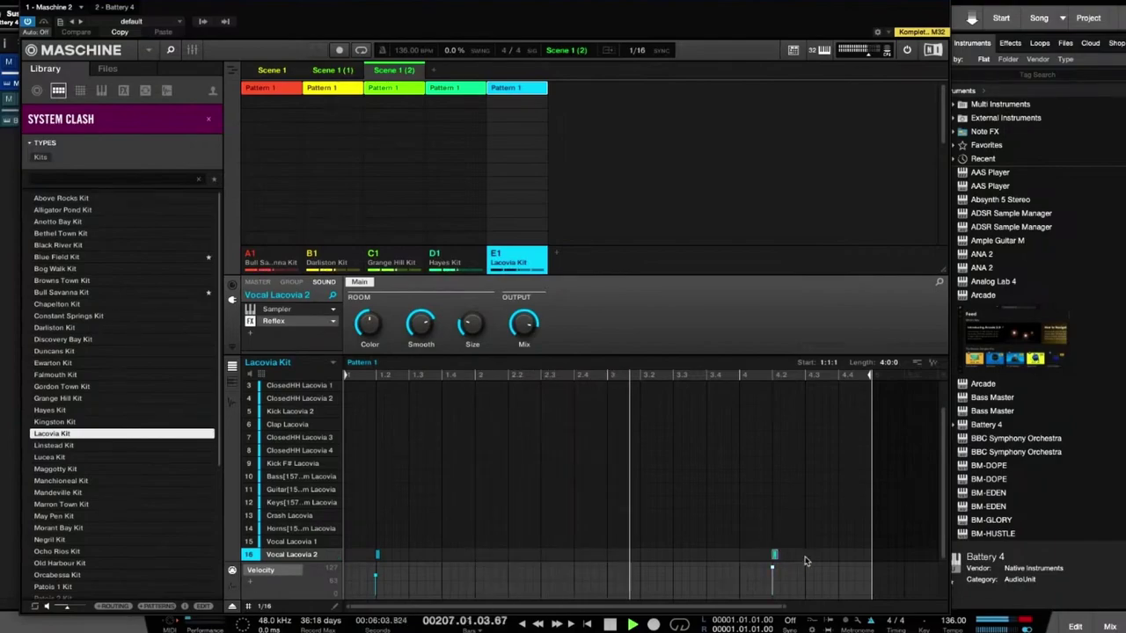
key(Delete)
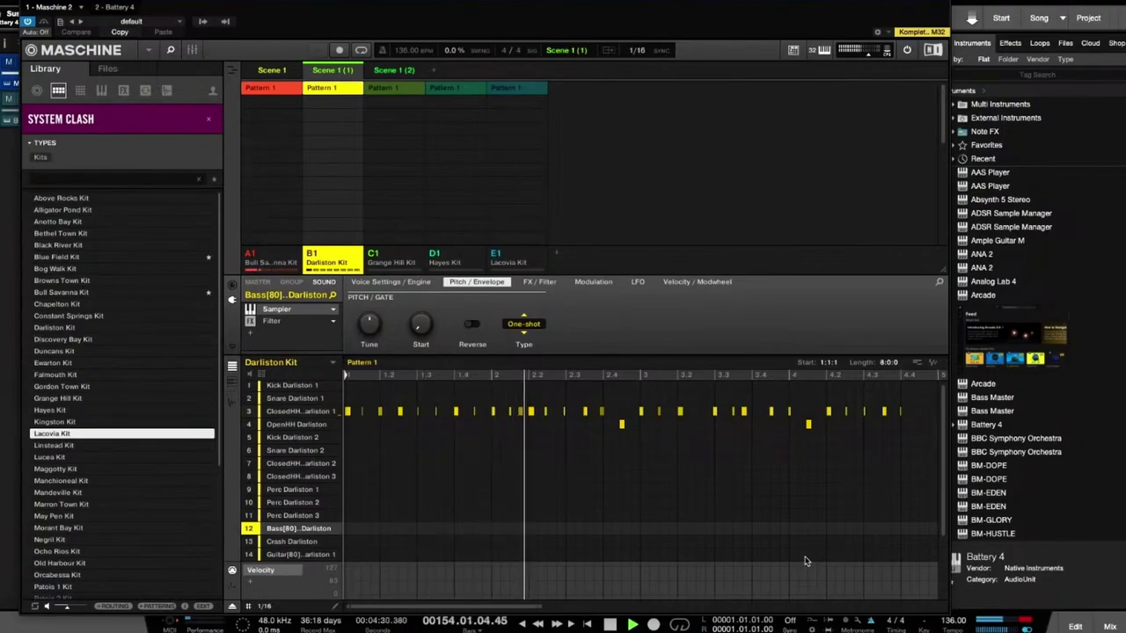
Duplicate Pattern 1 of the Darliston Kit group in Scene 1 (1)
key(ctrl+d)
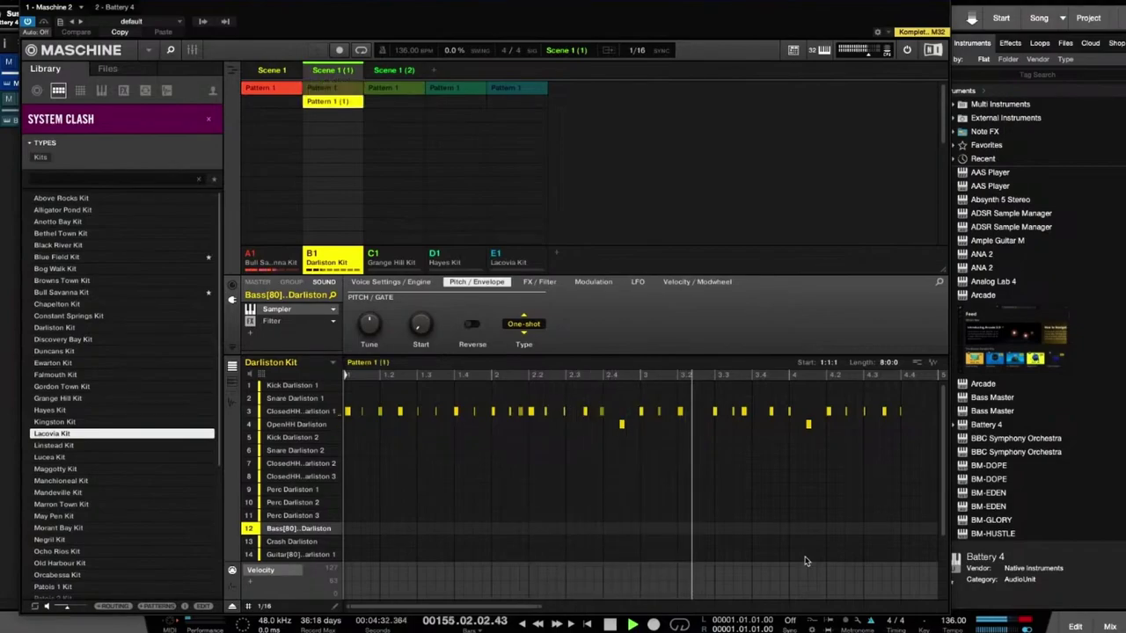
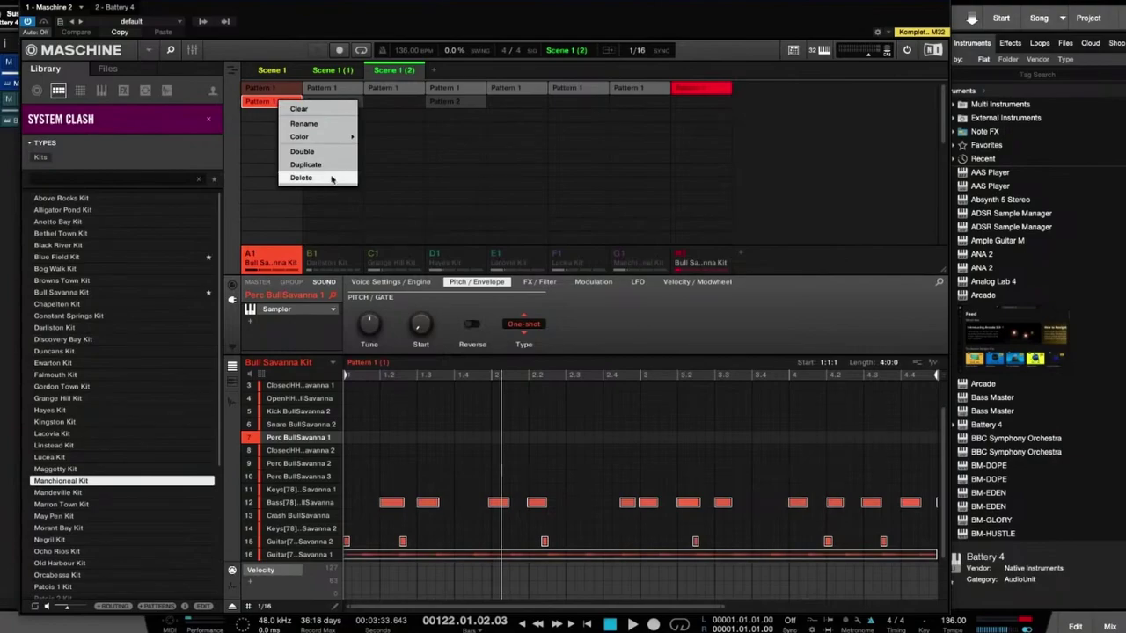
Delete the duplicate Pattern 1 (1) from group A1 and assign the group's original Pattern 1 to Scene 1 (2)
click(284, 87)
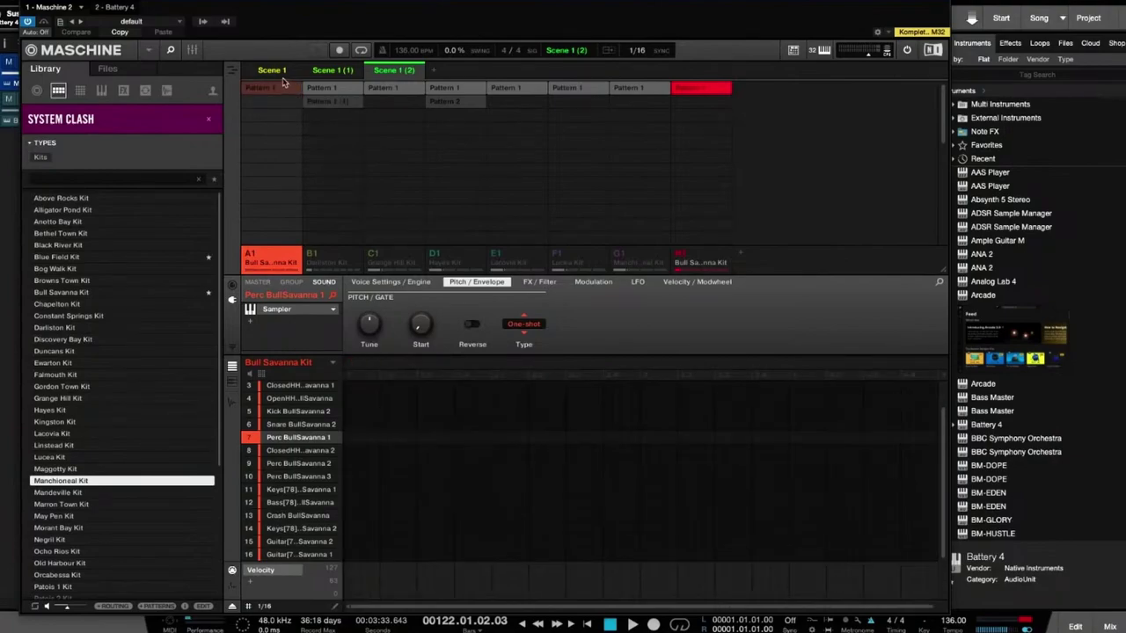
click(284, 88)
mouse_move(259, 498)
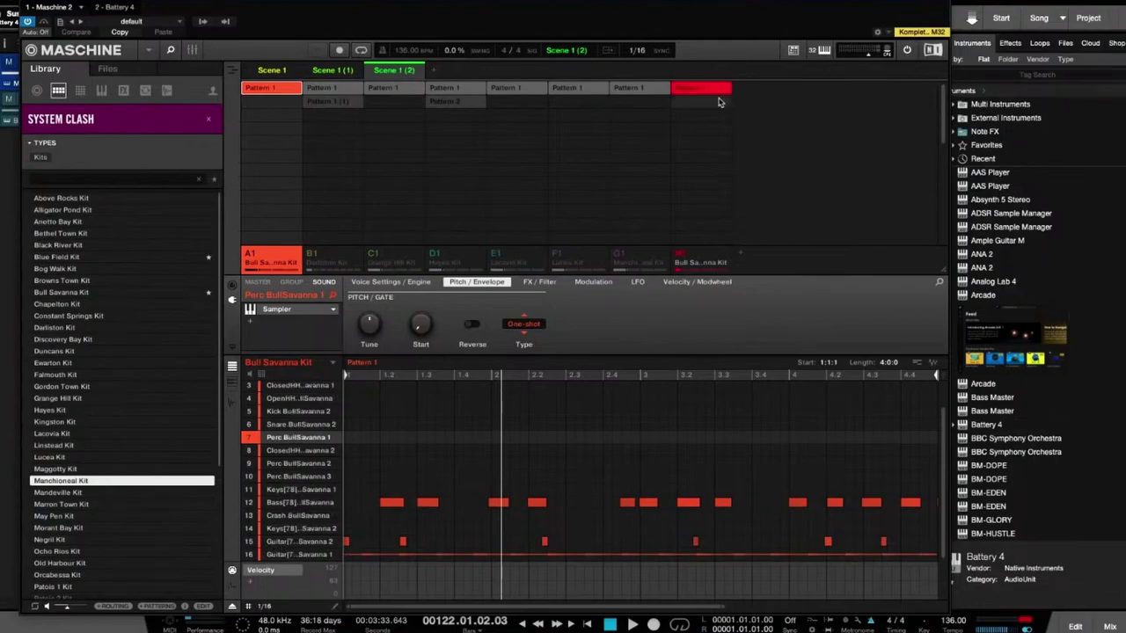
Open the pattern of the last group, the red copy of the Bull Savanna Kit, in the pattern editor
click(717, 91)
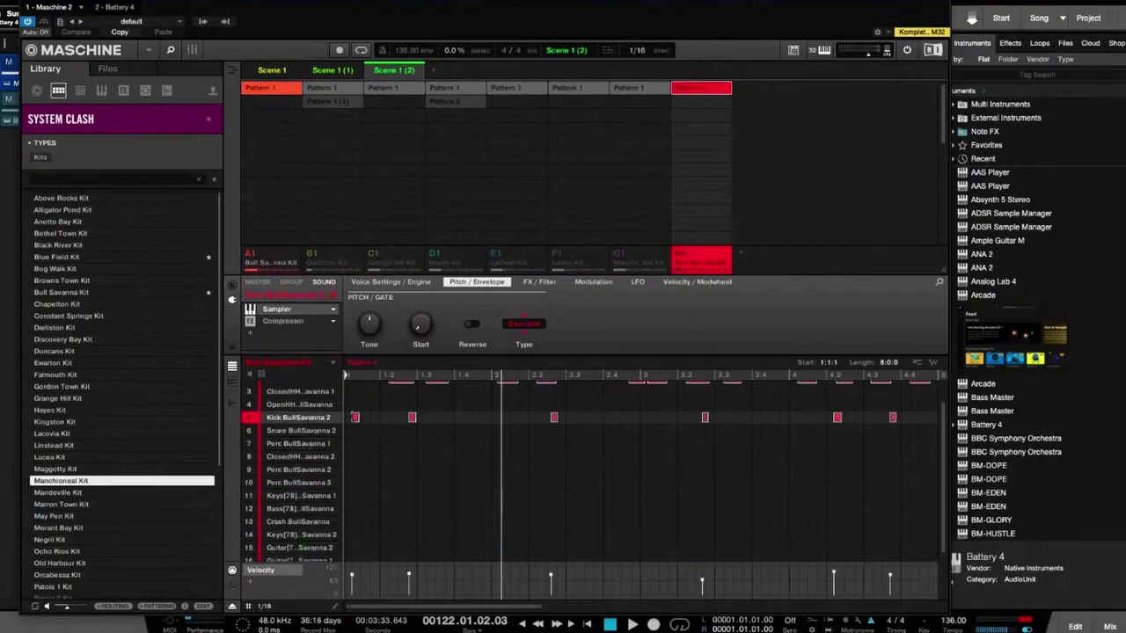
Move the notes in the red Bull Savanna Kit pattern down to the Bass and Guitar 2 sounds and align them with the original pattern's timing
drag(354, 419, 355, 540)
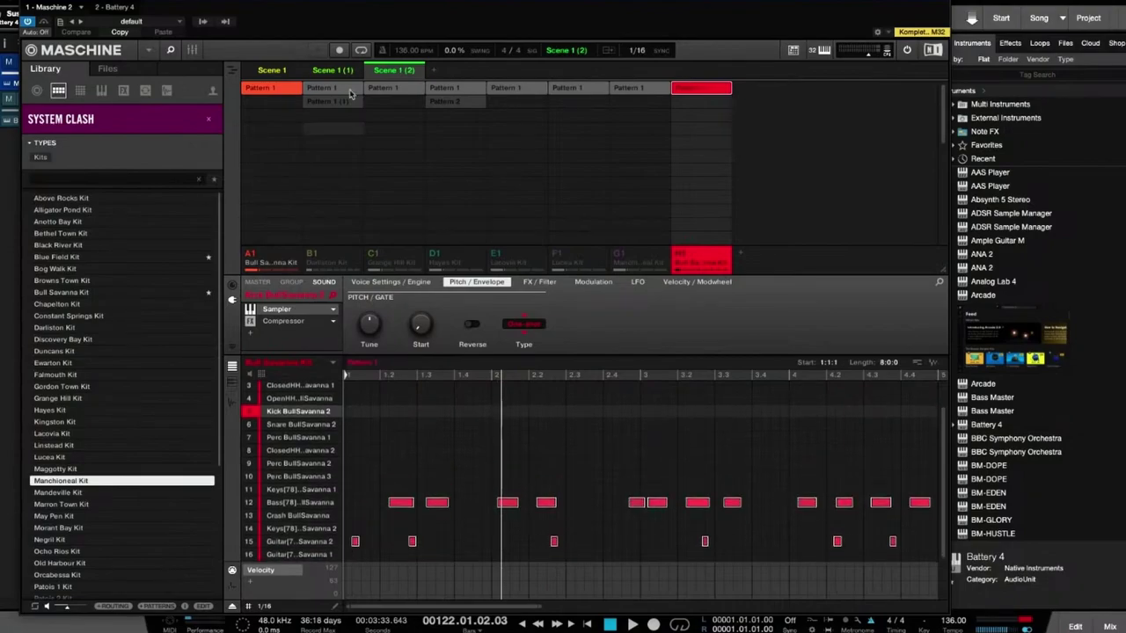
click(267, 90)
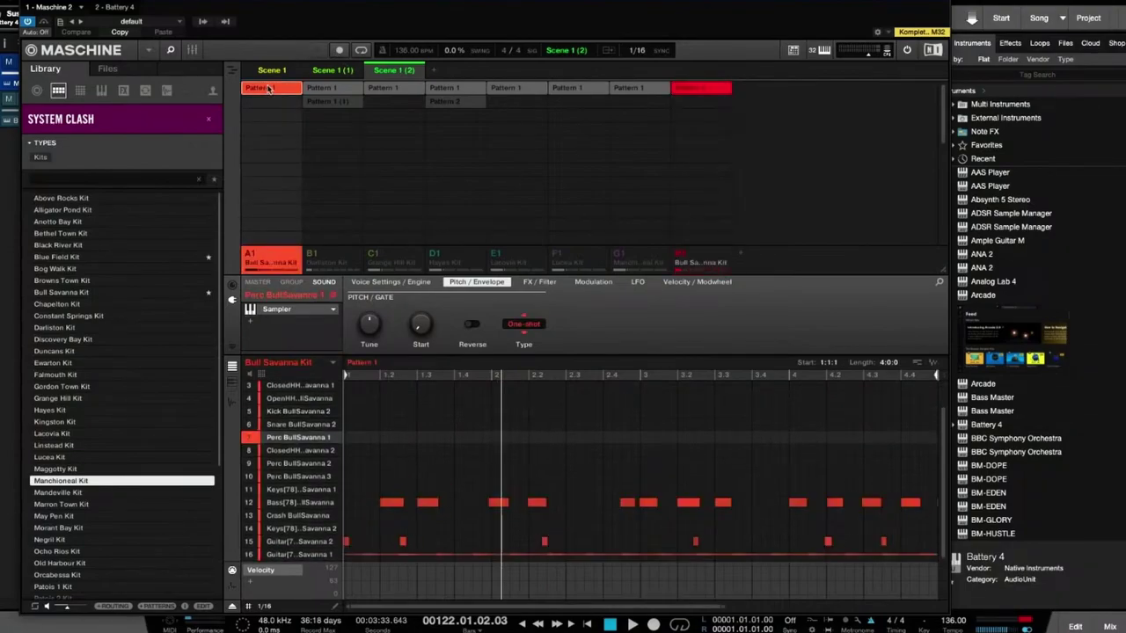
click(704, 91)
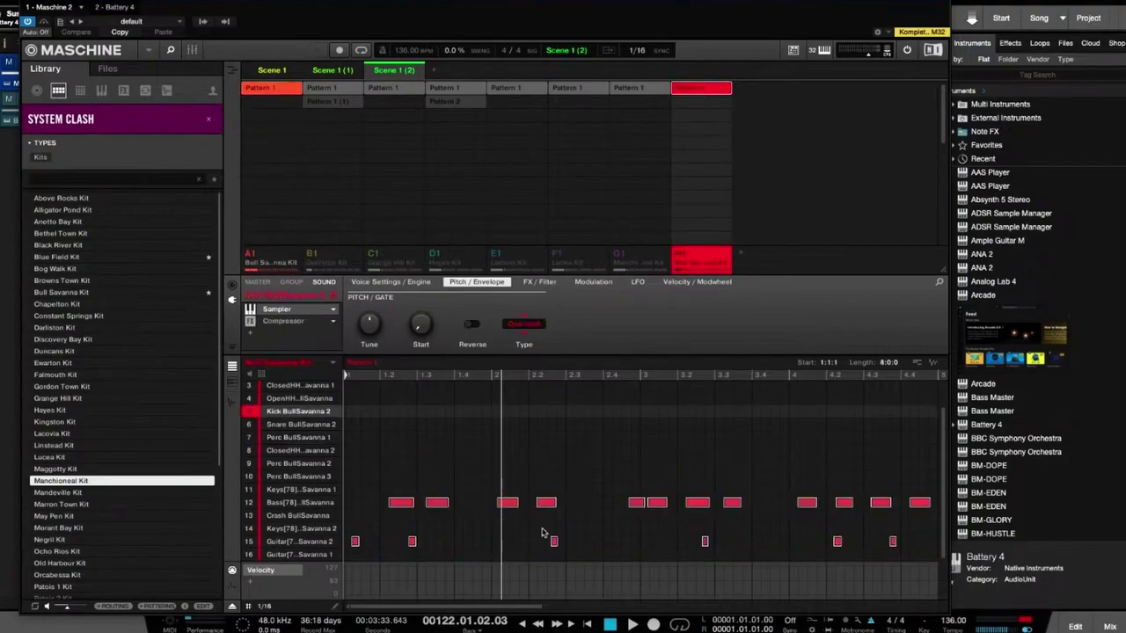
click(354, 542)
drag(353, 543, 345, 545)
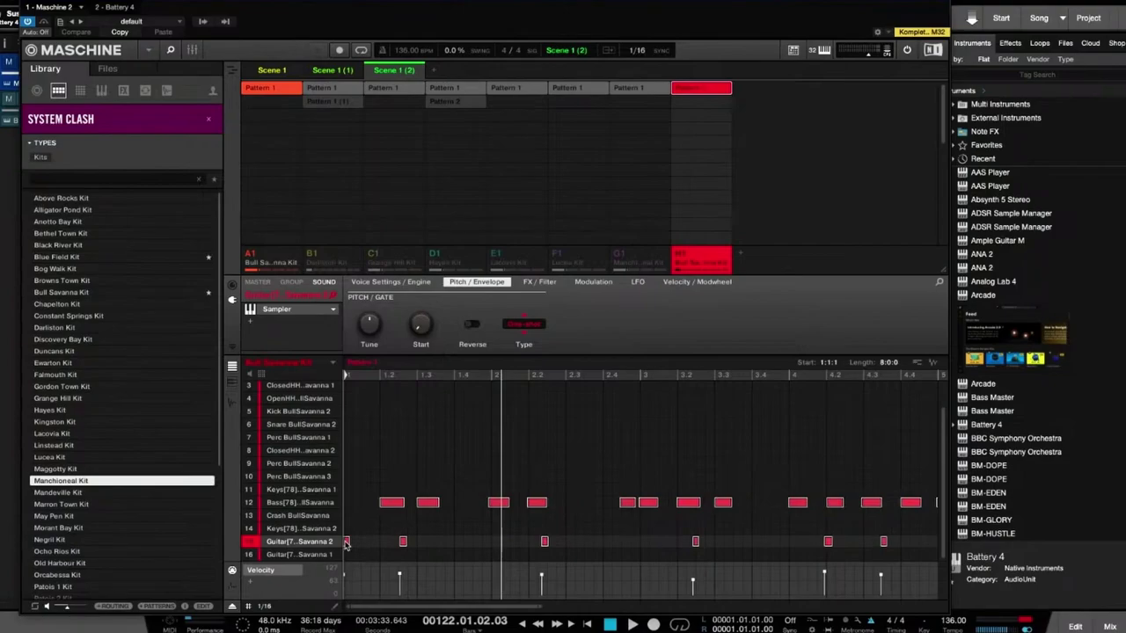
Duplicate Pattern 1 of the Bull Savanna Kit in group A1 and delete all notes from the duplicate
click(272, 87)
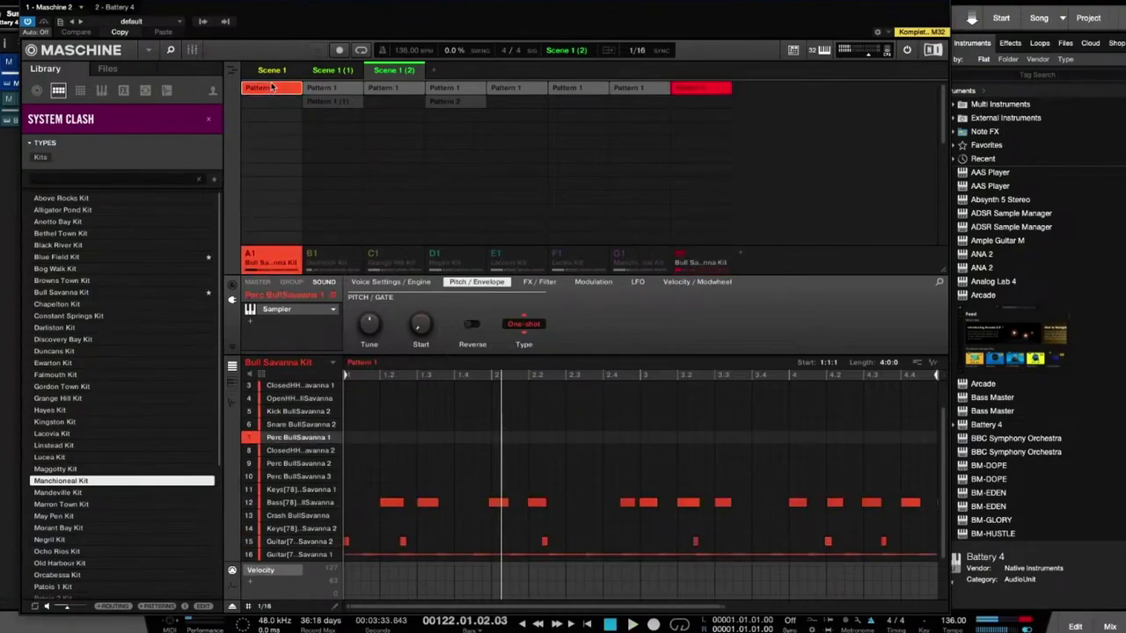
right_click(273, 87)
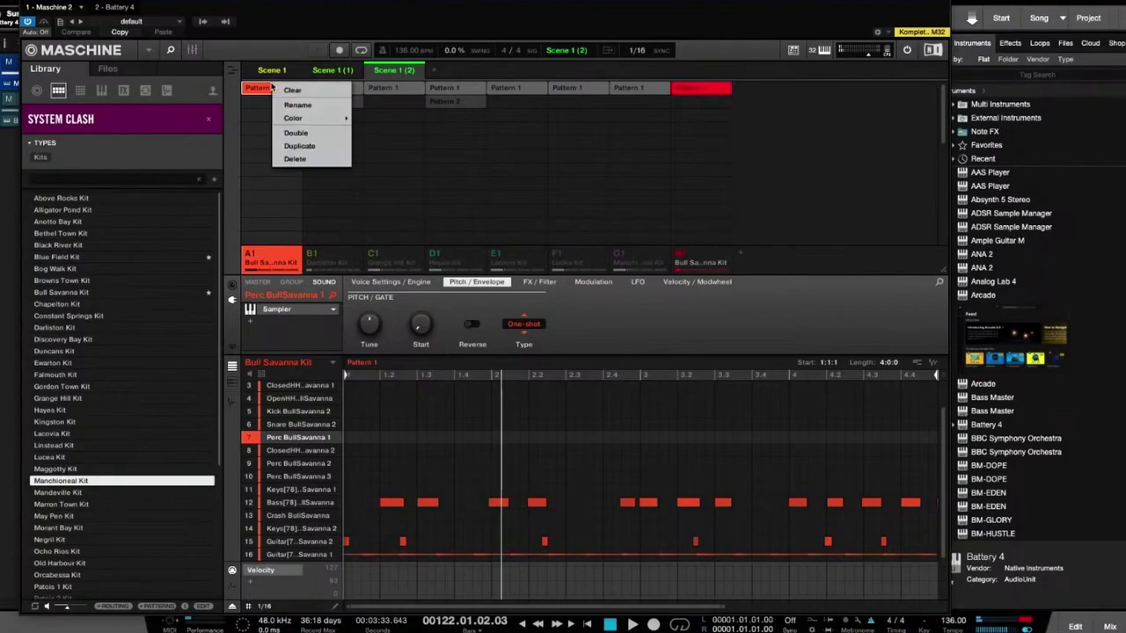
click(299, 146)
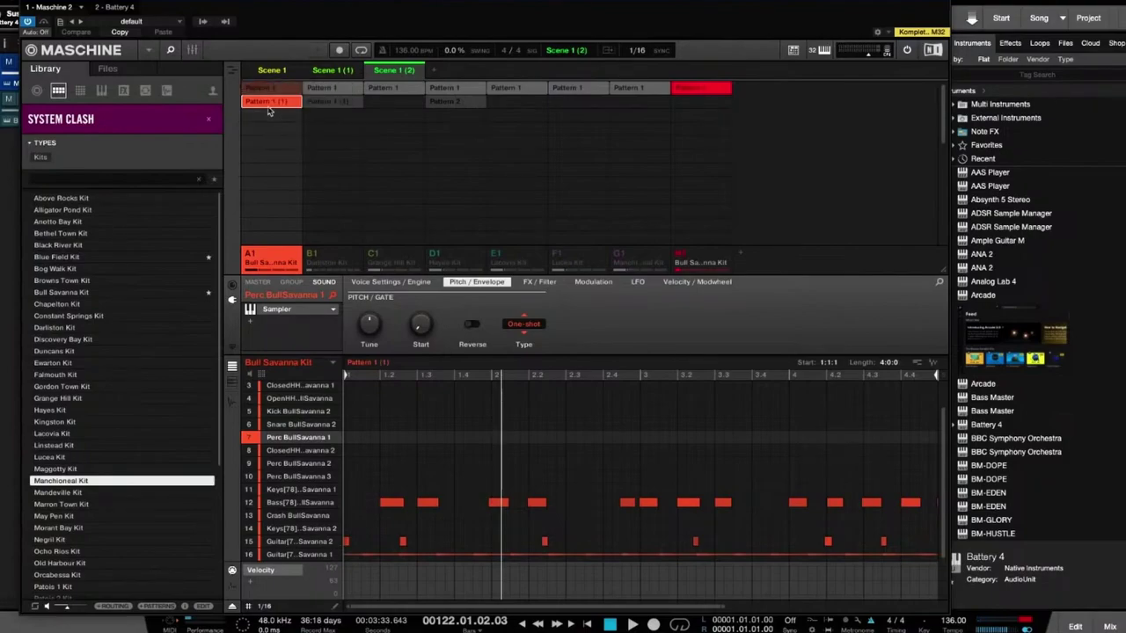
click(268, 102)
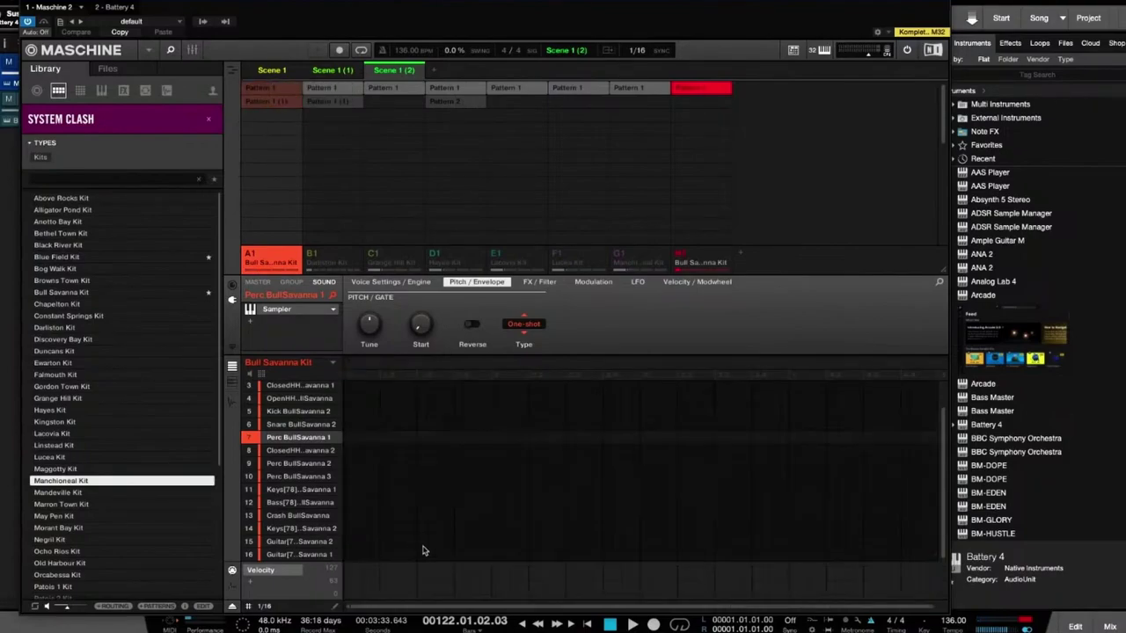
click(281, 104)
click(397, 466)
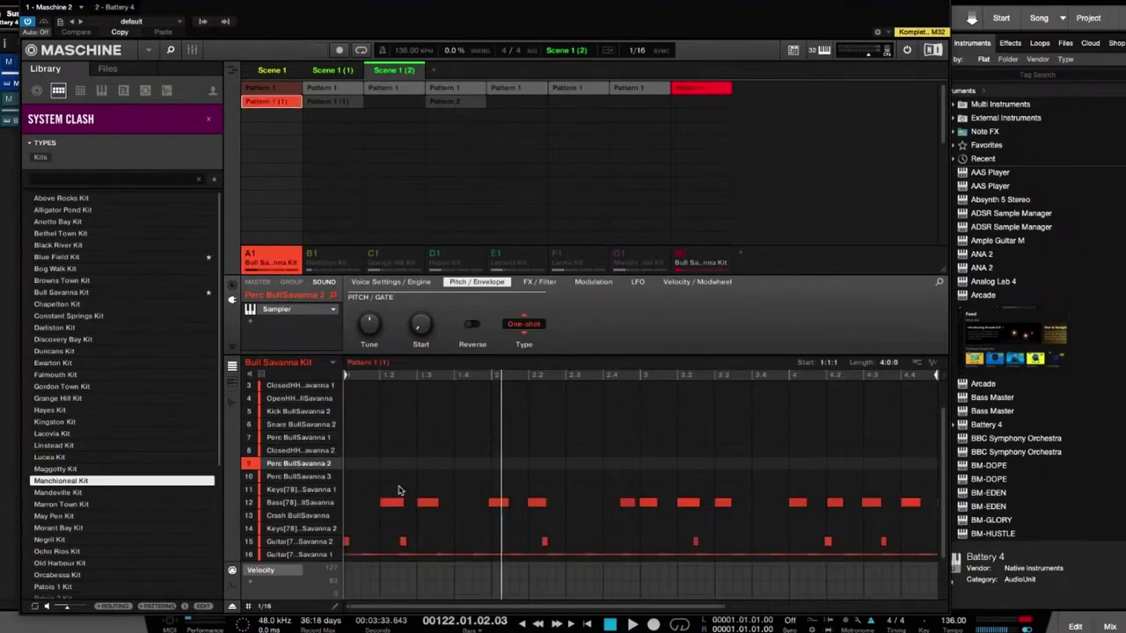
key(ctrl+a)
key(Delete)
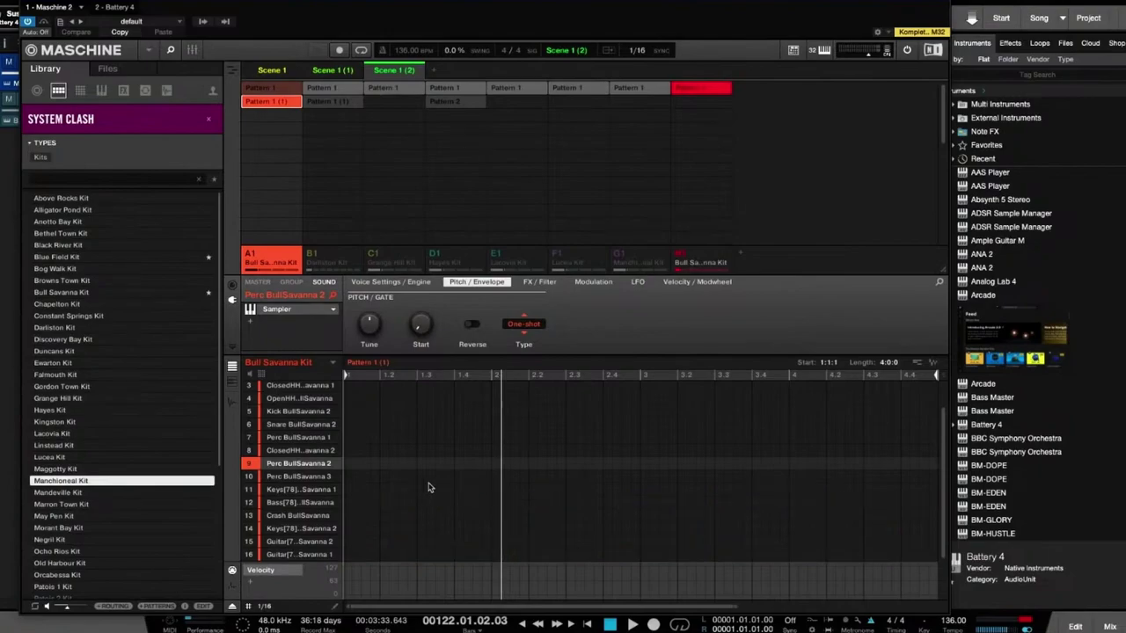
Add a sustained Guitar 1 note from bar 1 in the red Bull Savanna Kit pattern and shorten the pattern to 4:0:0
click(695, 91)
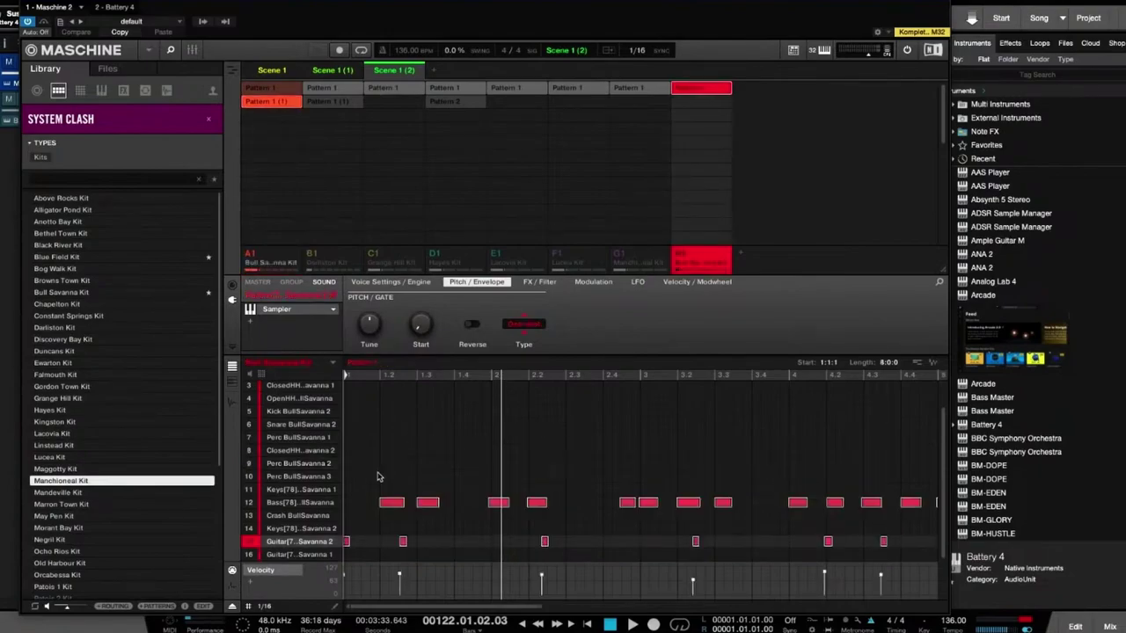
click(347, 554)
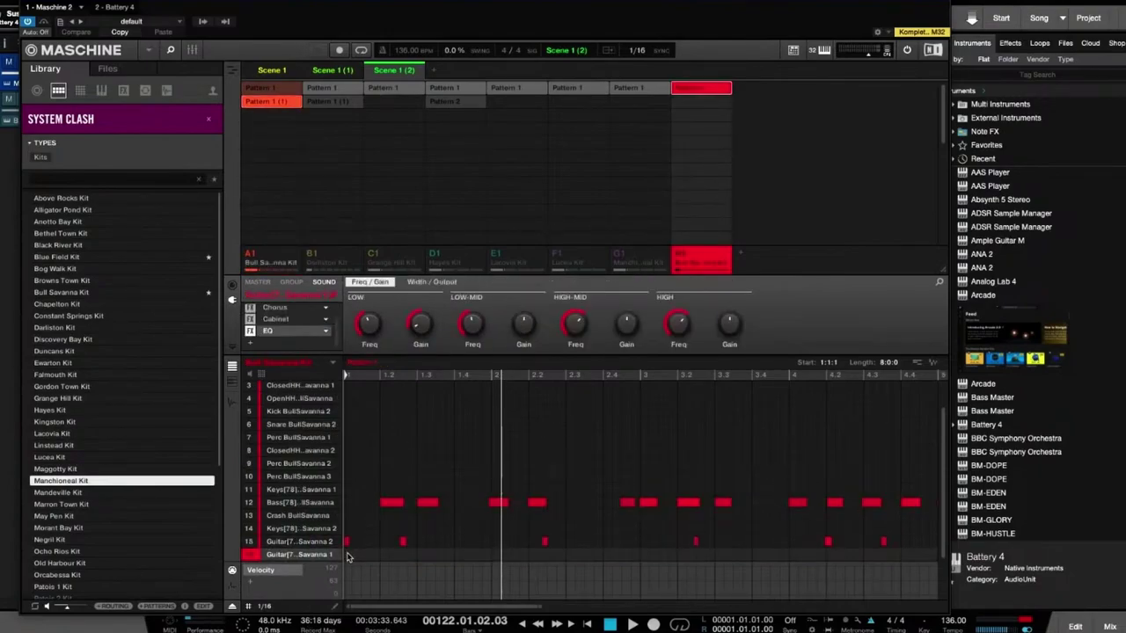
drag(414, 564, 395, 562)
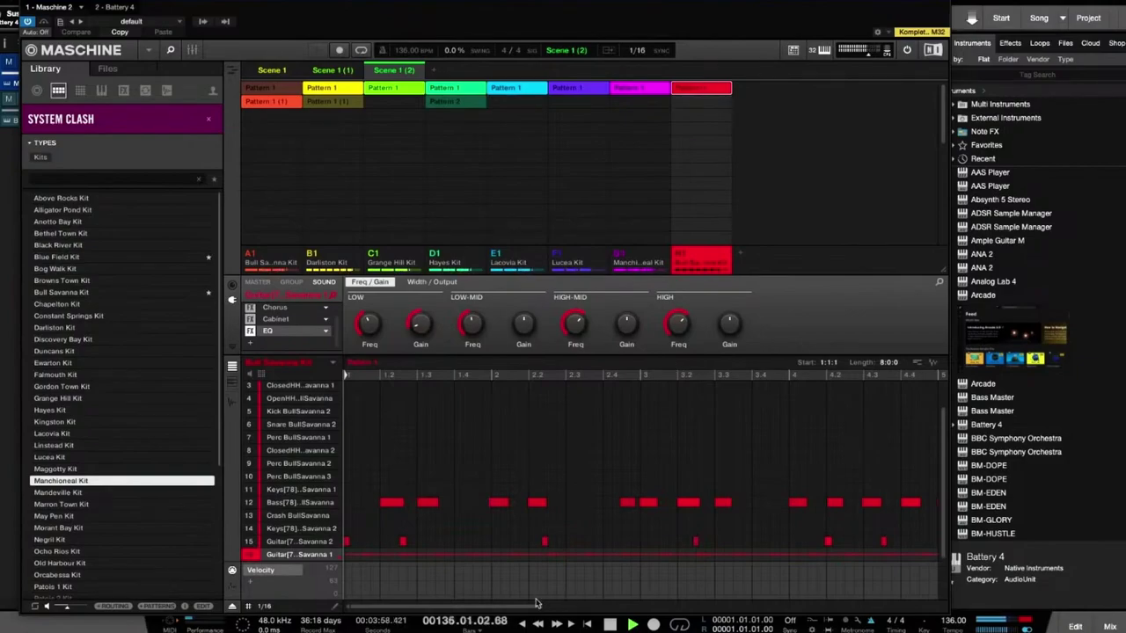
mouse_move(866, 375)
mouse_down()
mouse_move(902, 376)
mouse_move(729, 376)
mouse_up()
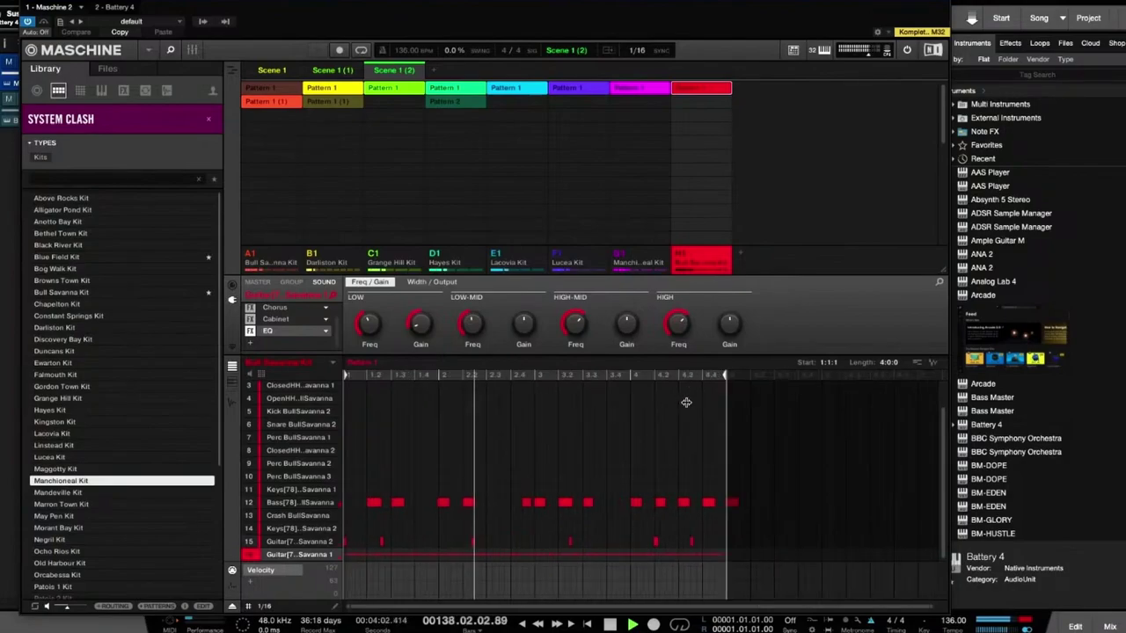
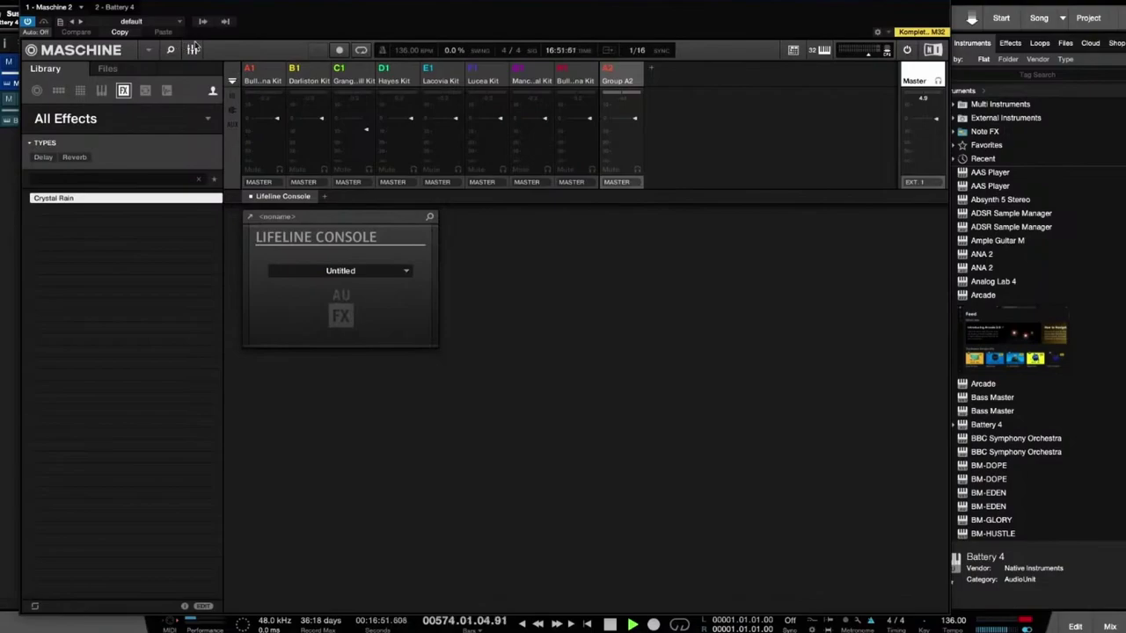
Change the song timeline to the scene and pattern overview and return to the mixer
click(231, 95)
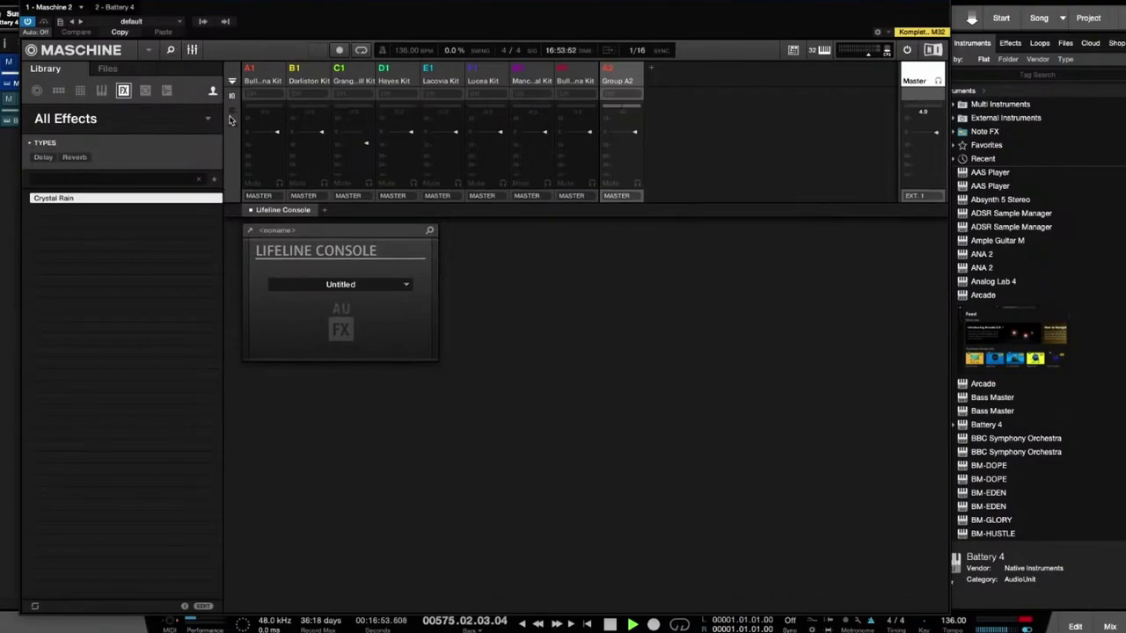
click(231, 95)
click(193, 51)
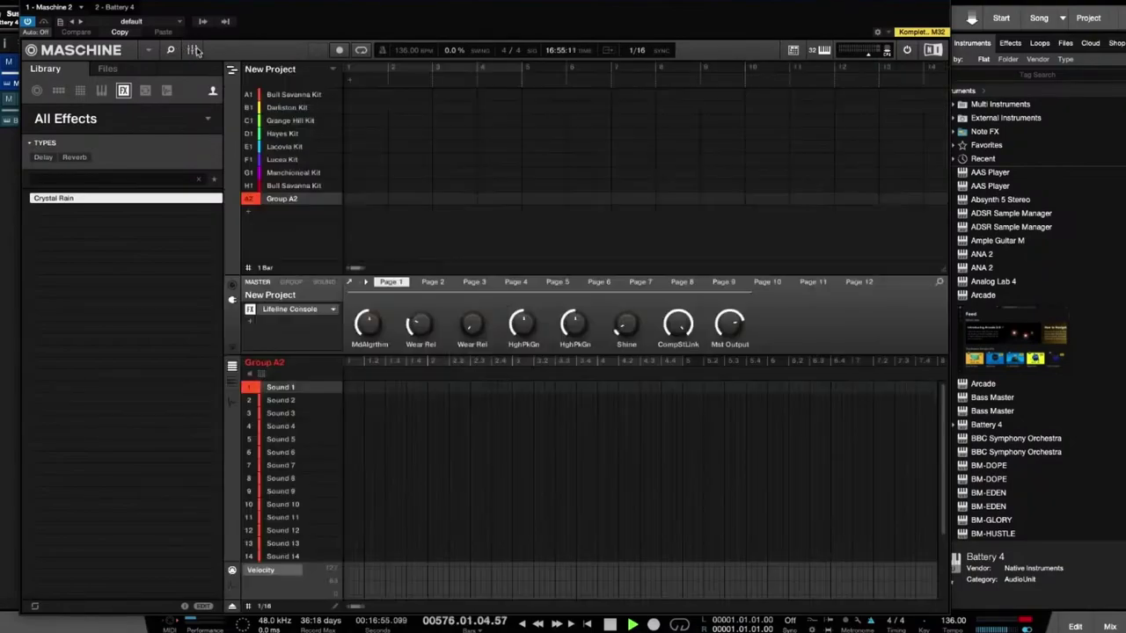
click(233, 72)
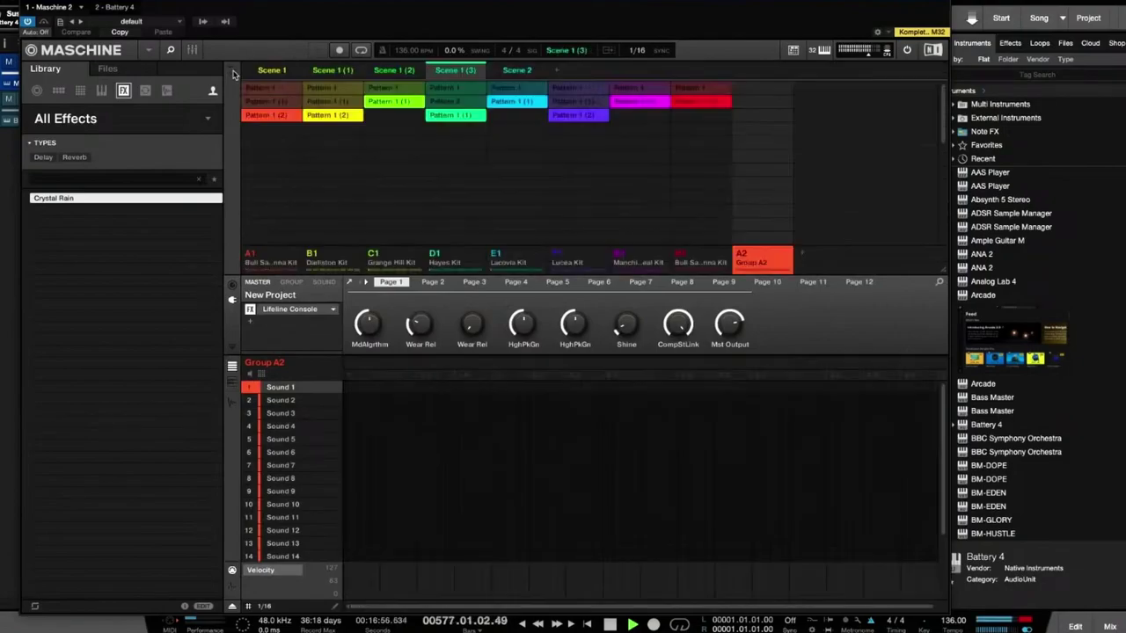
click(191, 50)
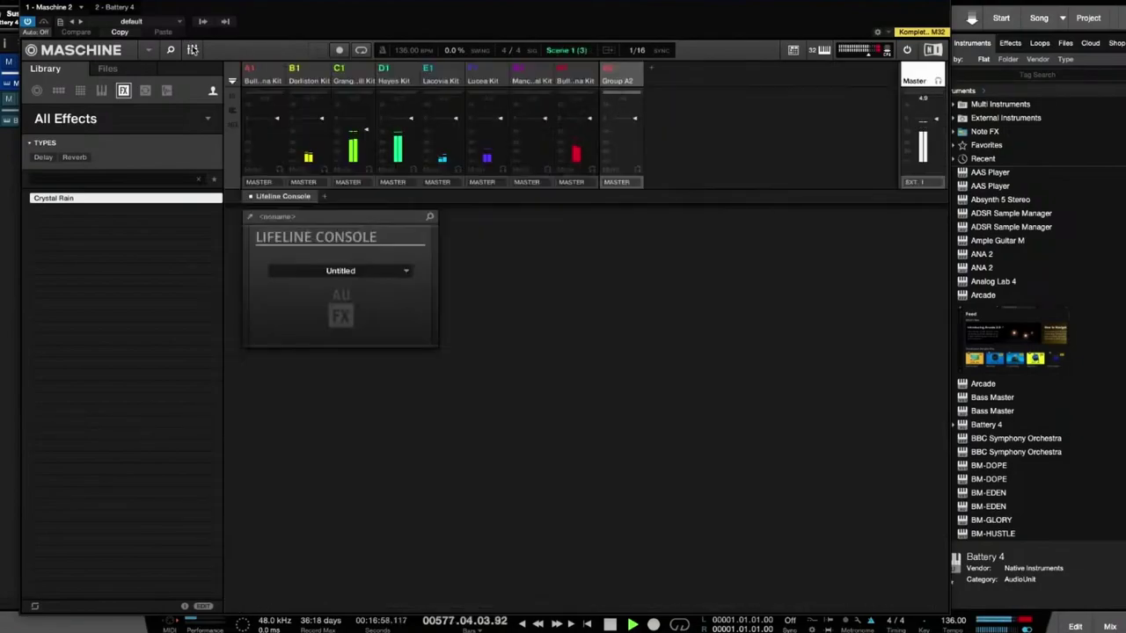
Open the Lifeline Console effect on the master channel, centre its window, and list its Master presets
click(254, 216)
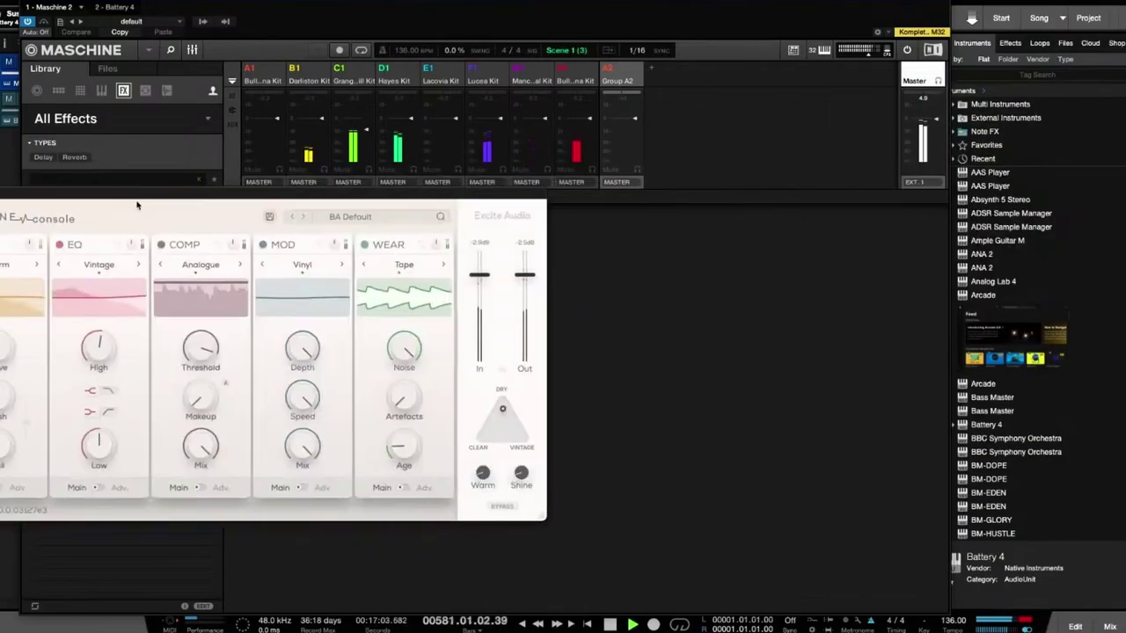
drag(137, 205, 405, 156)
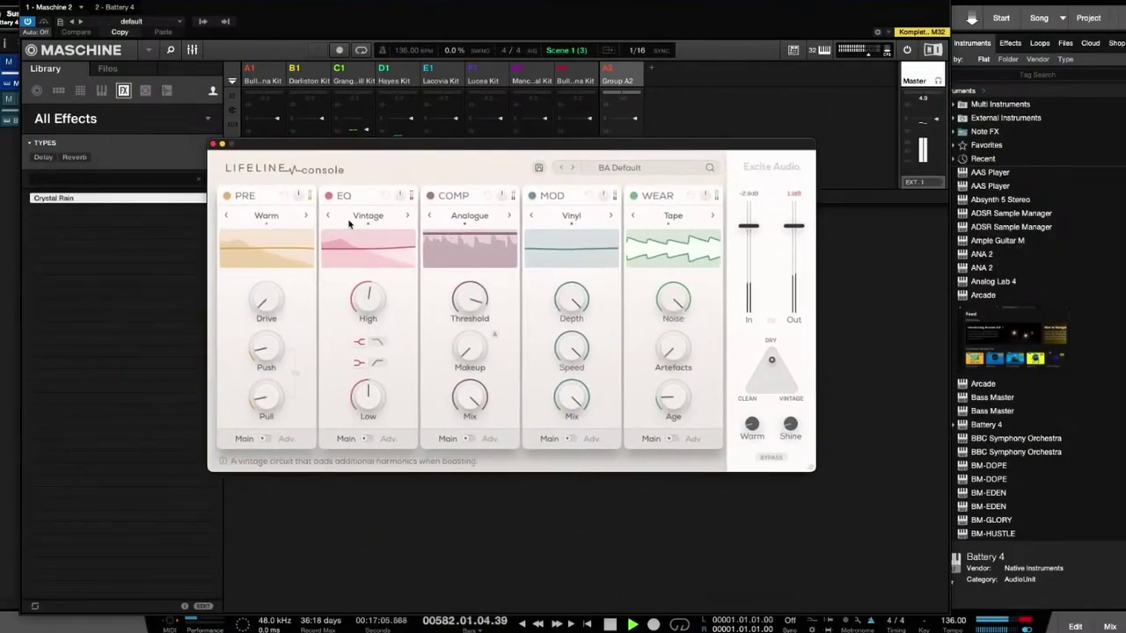
click(635, 168)
click(533, 372)
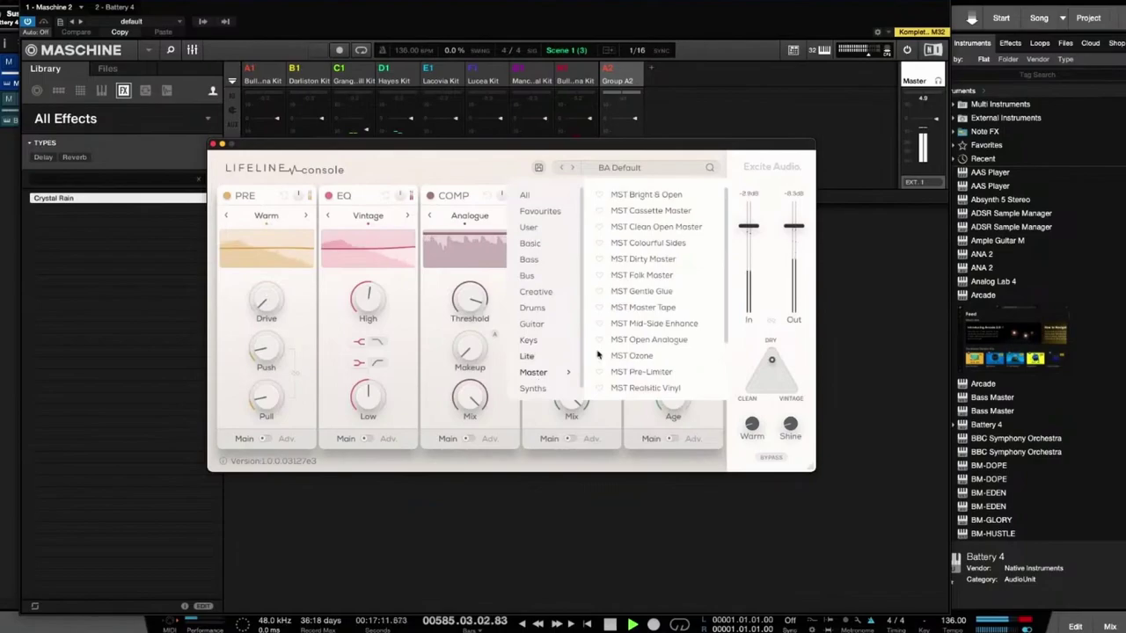
Audition the presets MST Ozone, Realsitic Vinyl, Dirty Master, Folk Master, Colourful Sides, Clean Open Master, Cassette Master and Bright & Open
click(600, 355)
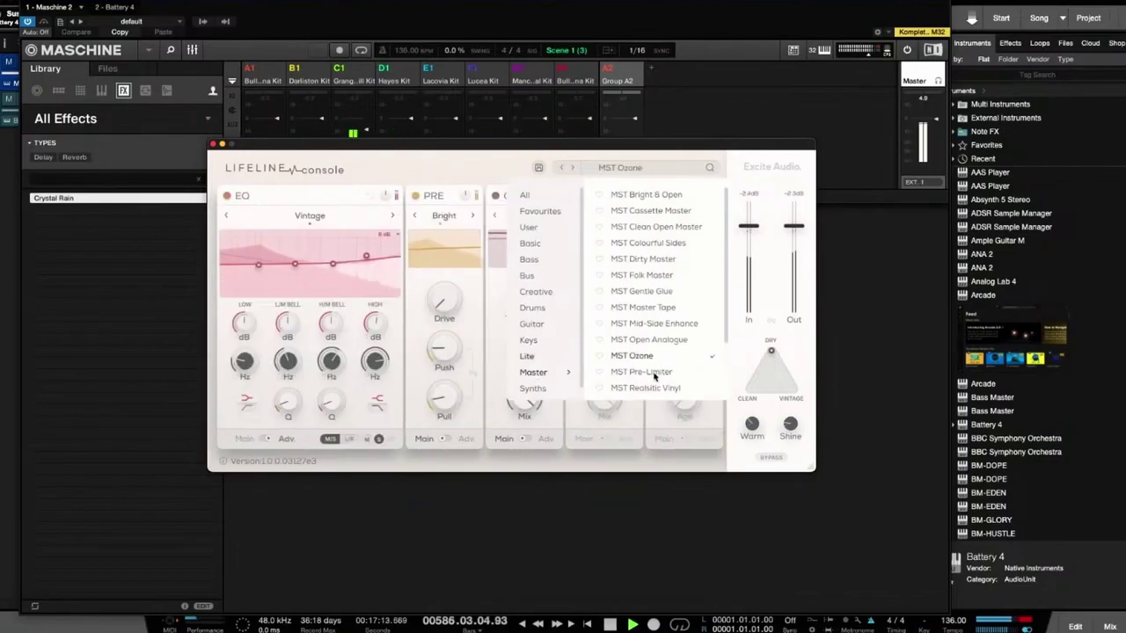
click(649, 387)
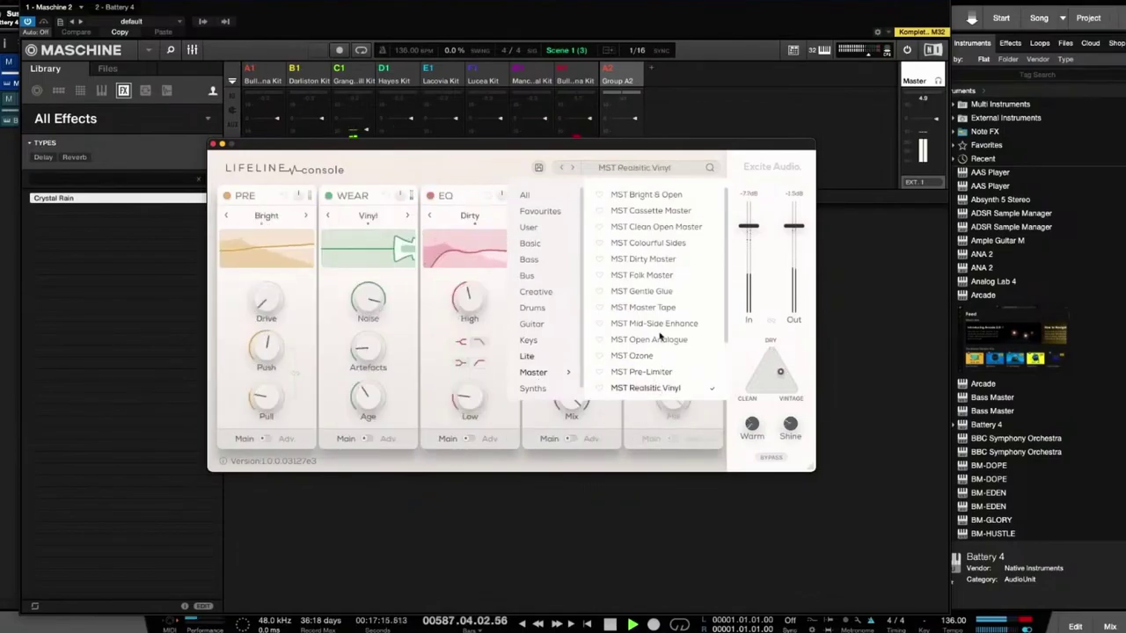
click(659, 259)
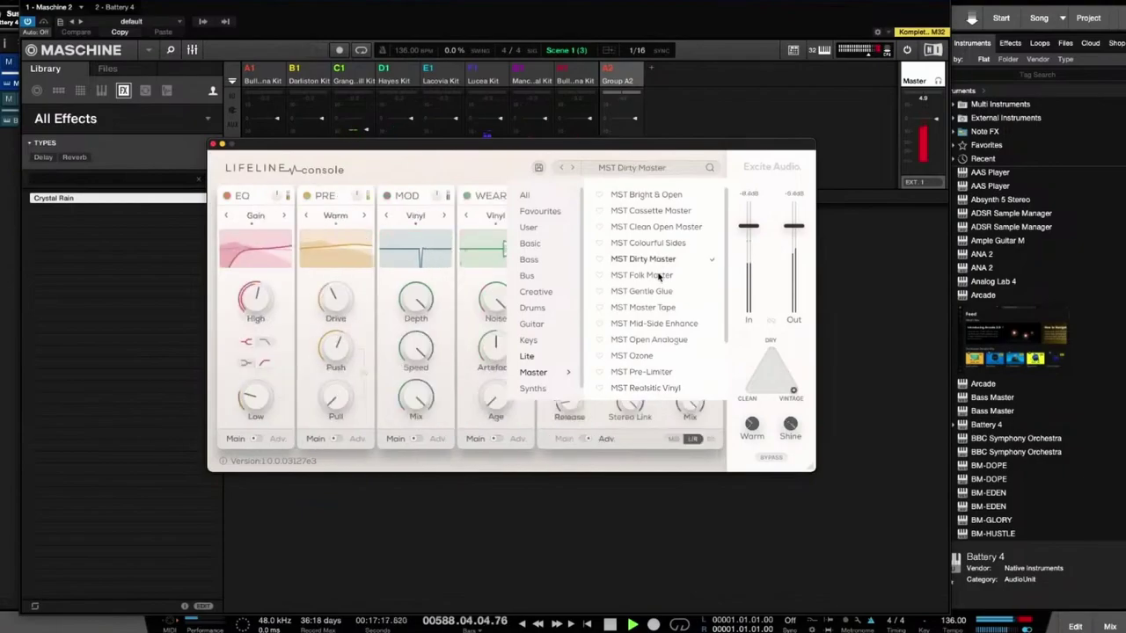
click(659, 277)
click(658, 244)
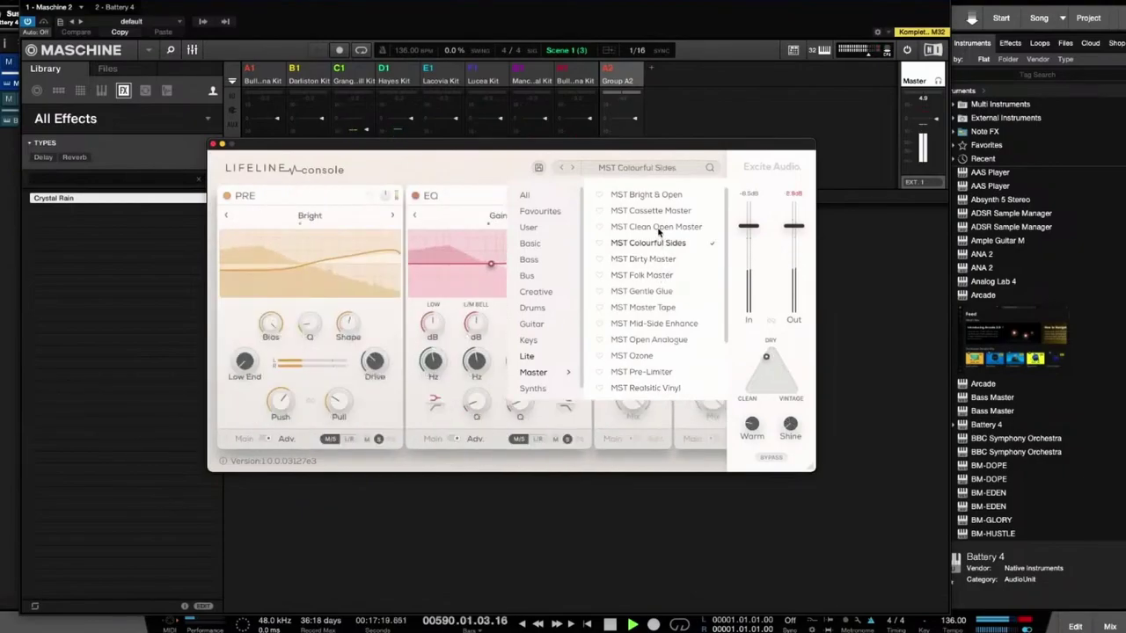
click(658, 228)
click(657, 212)
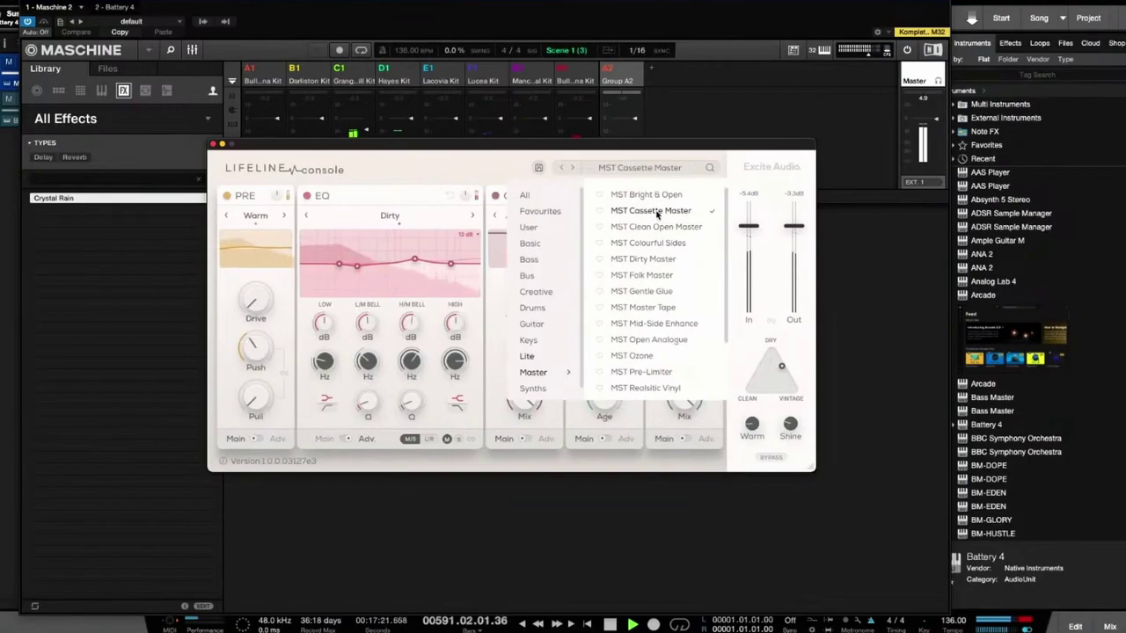
click(653, 195)
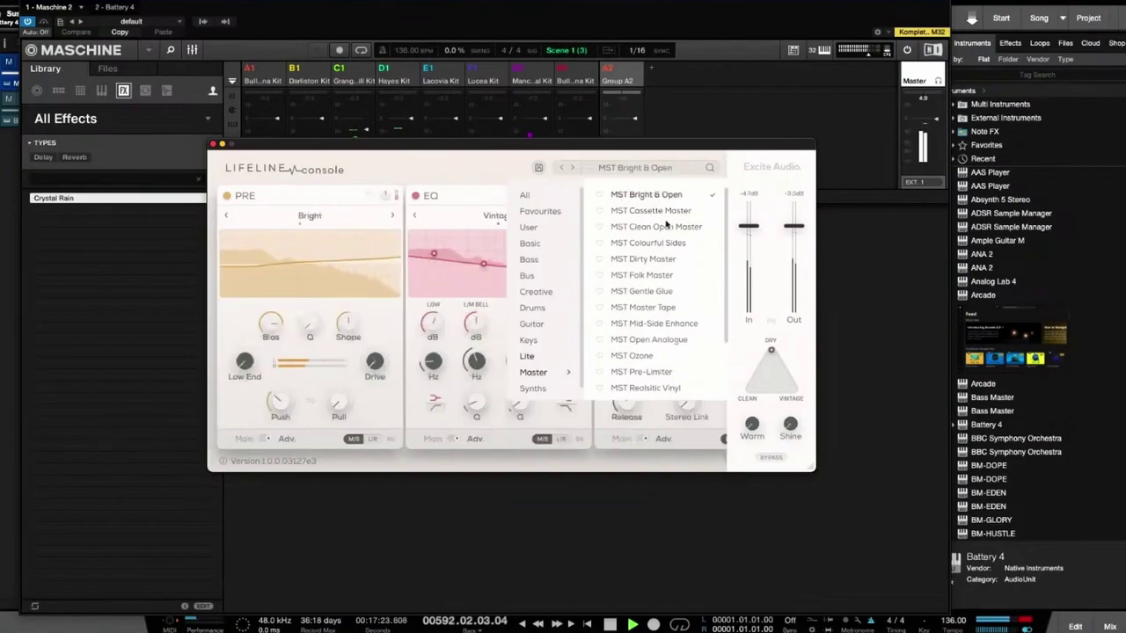
Audition the Lifeline Console presets MST Warm Analogue, MST Warm Master, MST Realsitic Vinyl and MST Ozone
scroll(659, 352, down, 3)
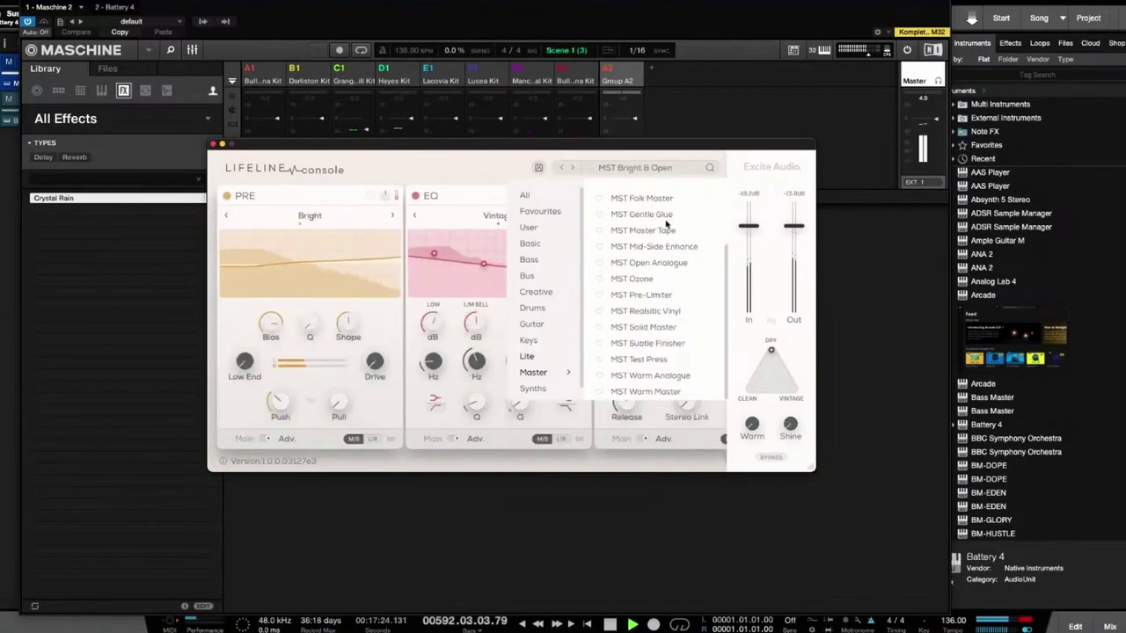
click(661, 377)
click(661, 393)
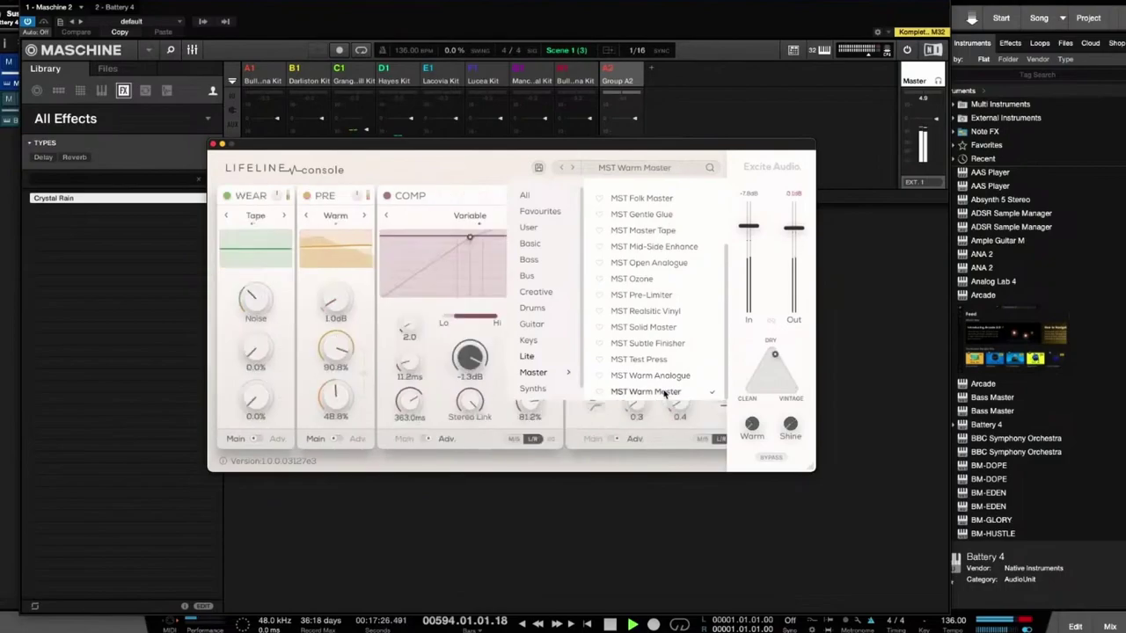
click(663, 311)
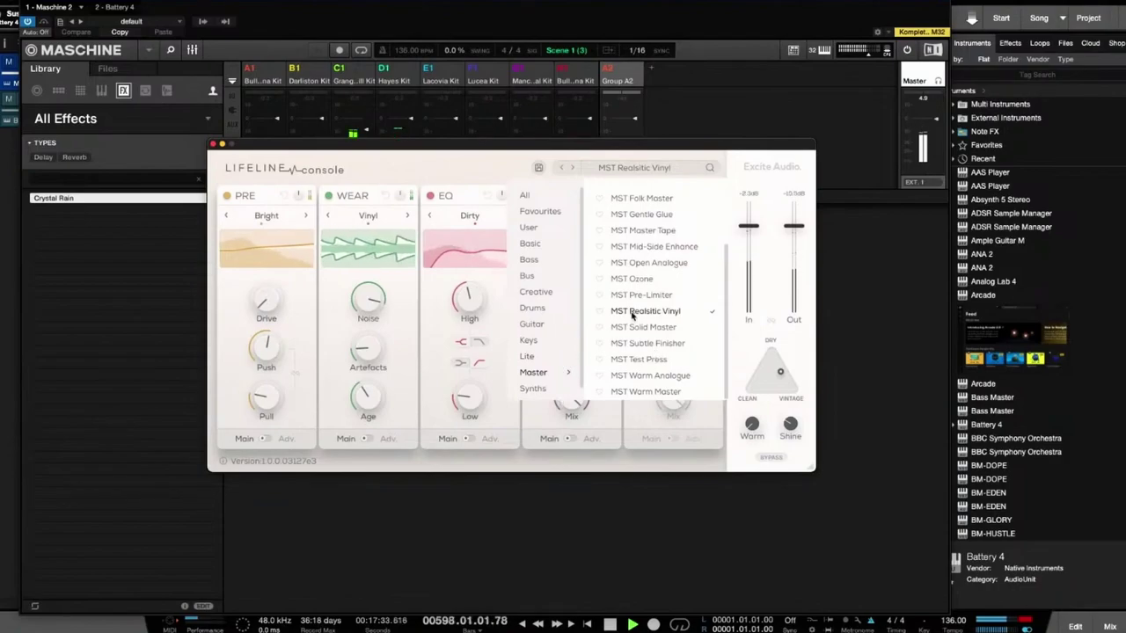
click(640, 280)
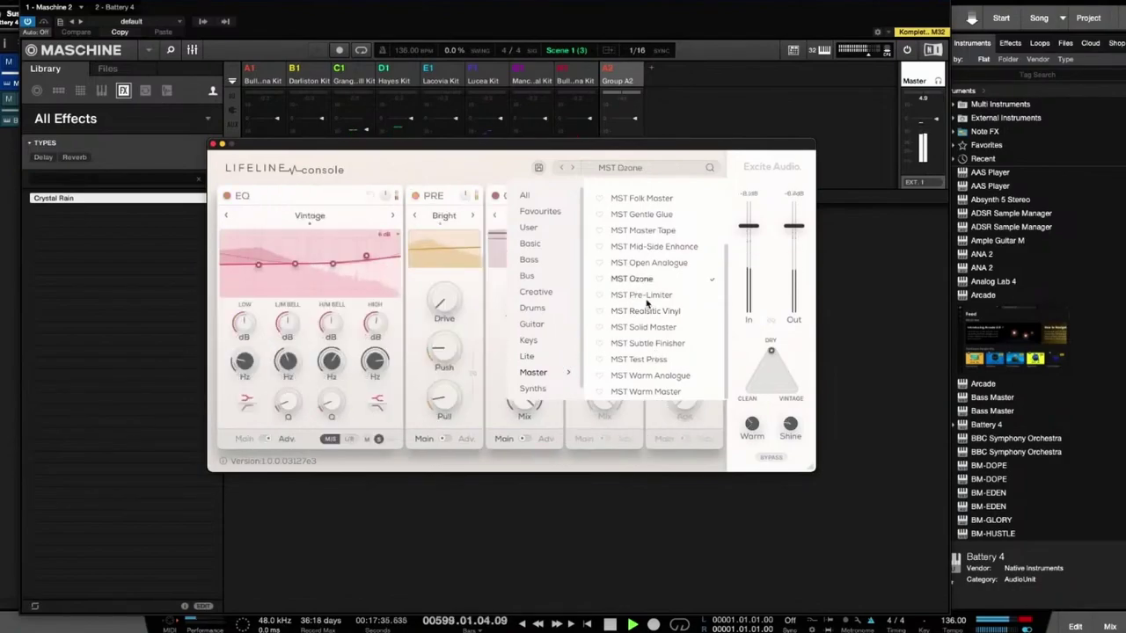
Try the presets MST Solid Master, MST Subtle Finisher and MST Test Press, and load MST Warm Analogue on the master
click(657, 326)
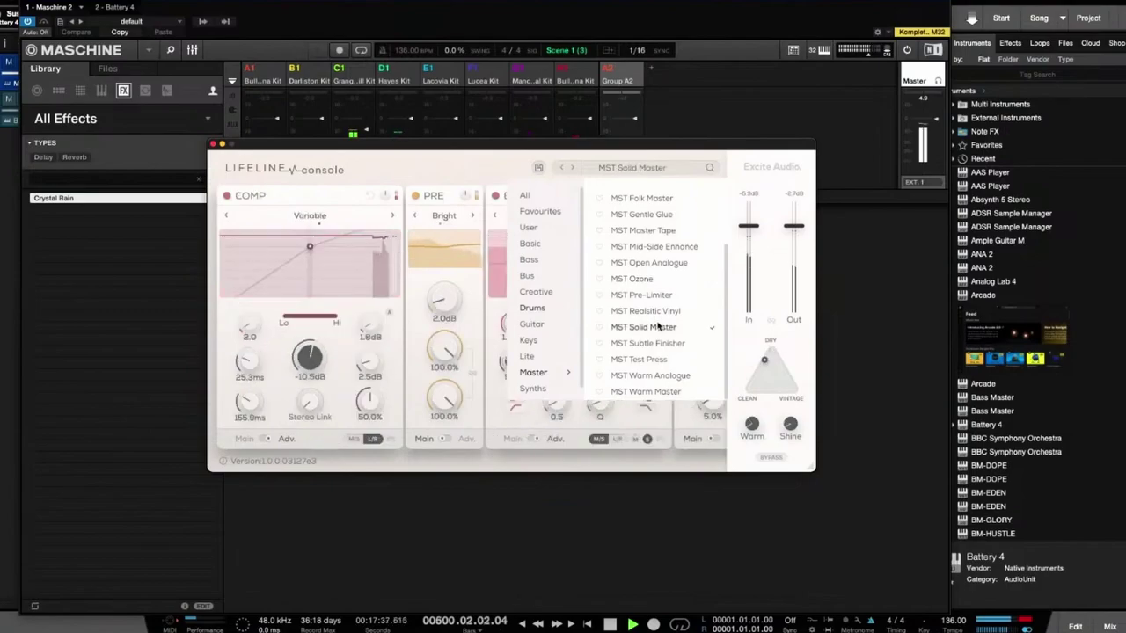
click(657, 345)
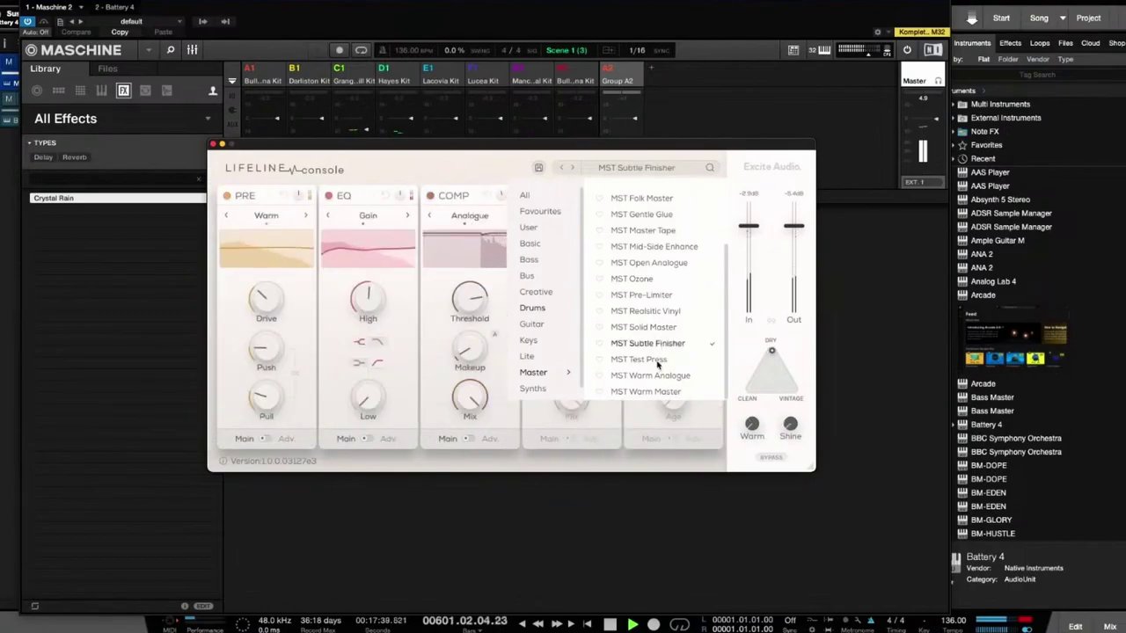
click(658, 363)
click(660, 377)
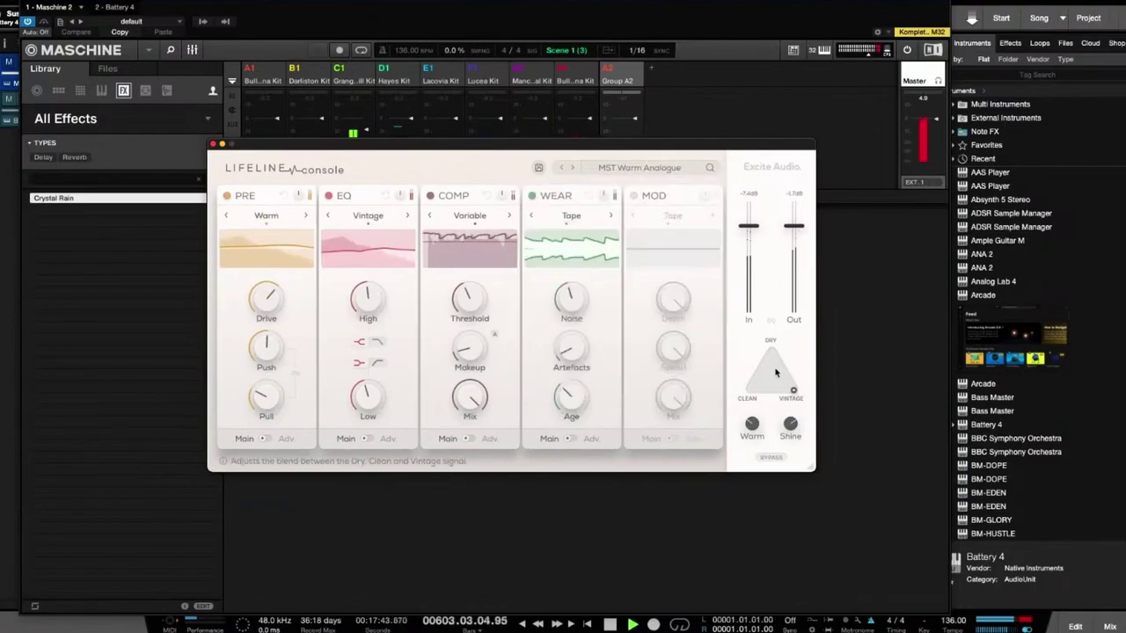
Expand the EQ's advanced controls, switch the low band to a cut-off filter, reduce its gain, and lower the H/M bell gain
click(453, 259)
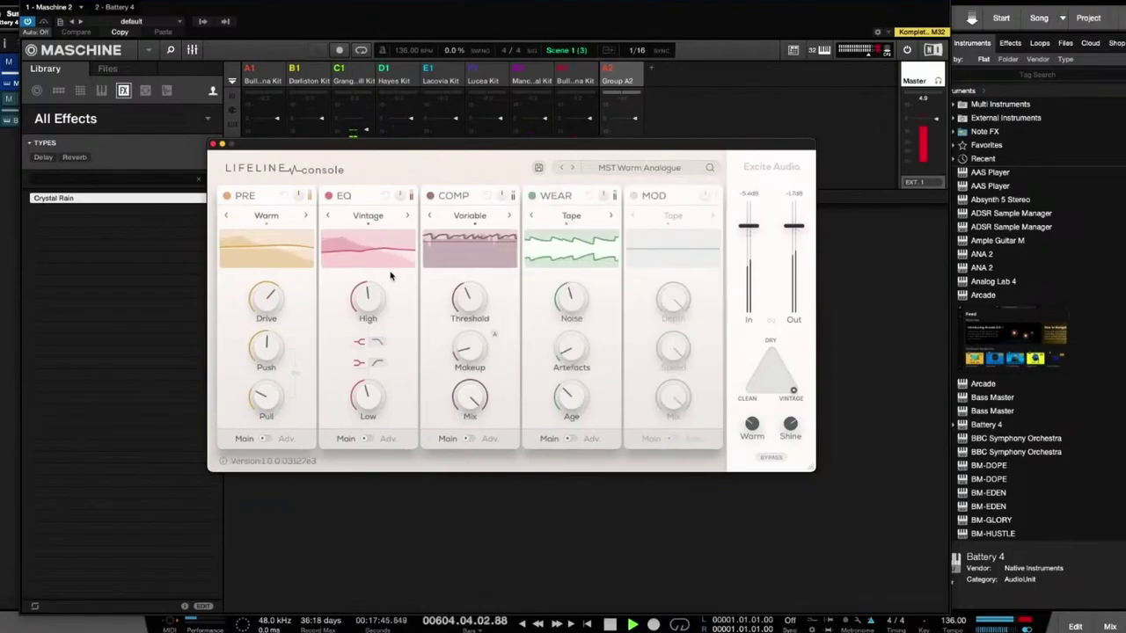
click(364, 439)
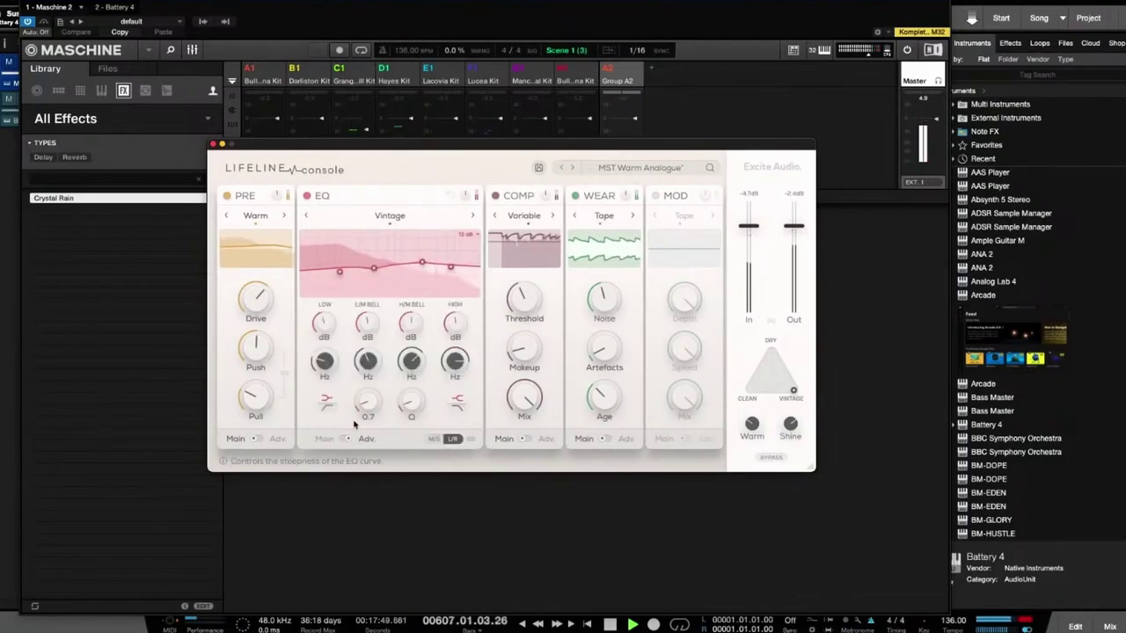
click(328, 405)
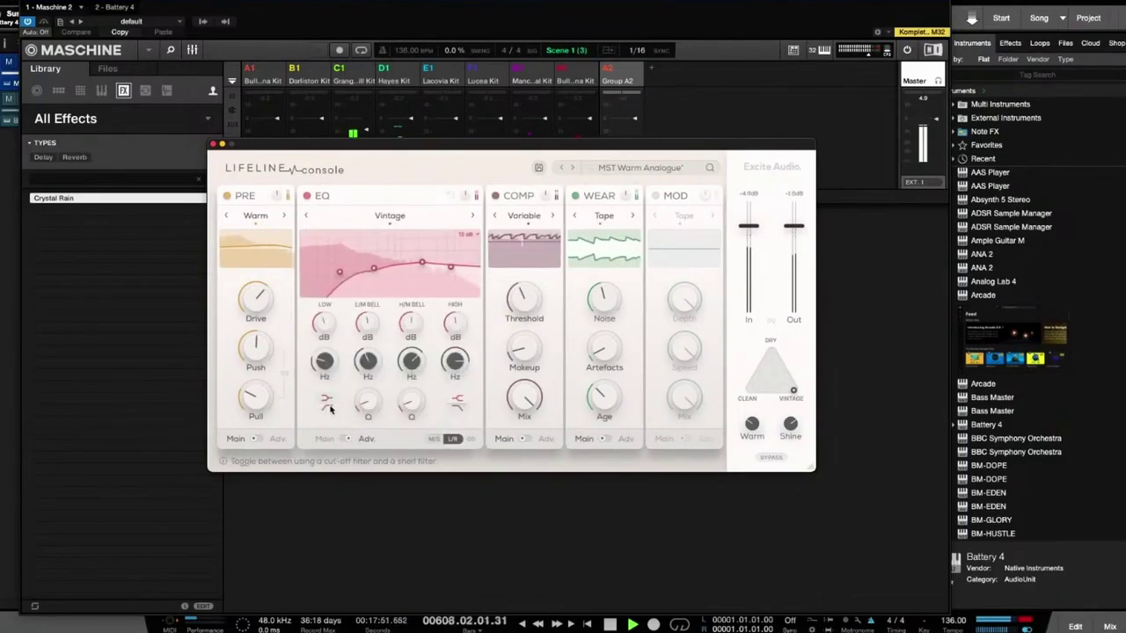
click(329, 403)
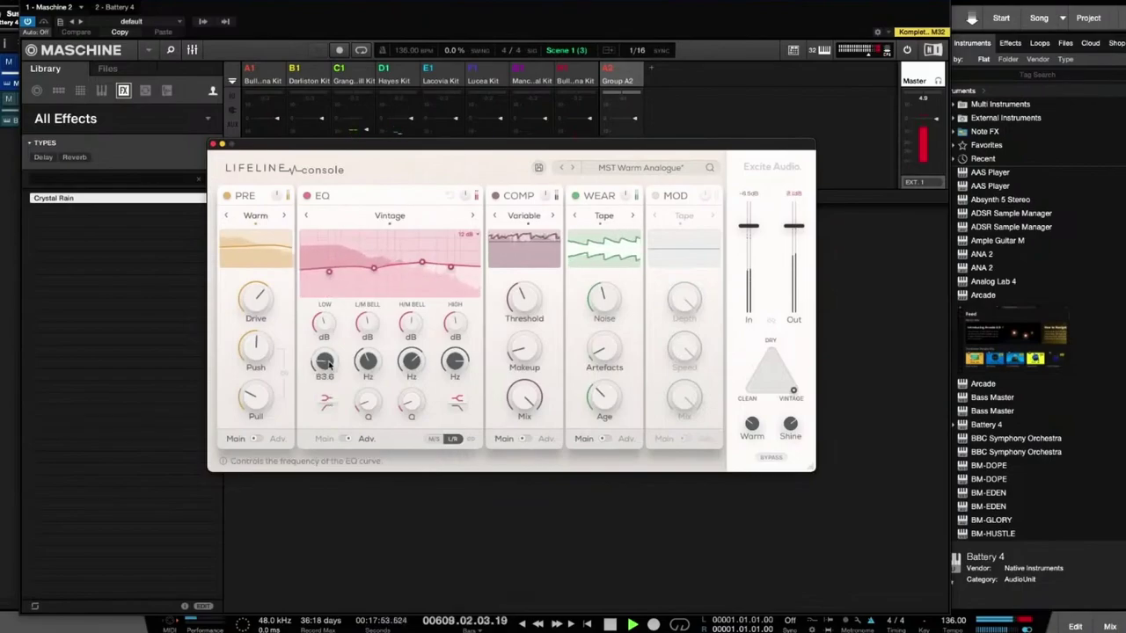
drag(325, 324, 326, 361)
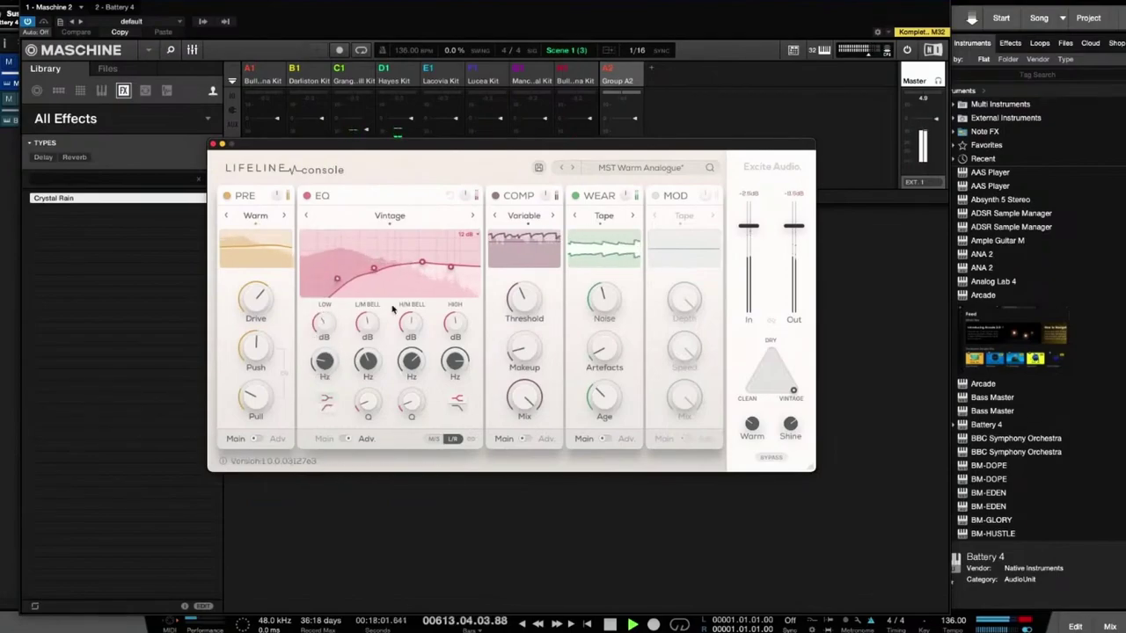
drag(412, 326, 370, 329)
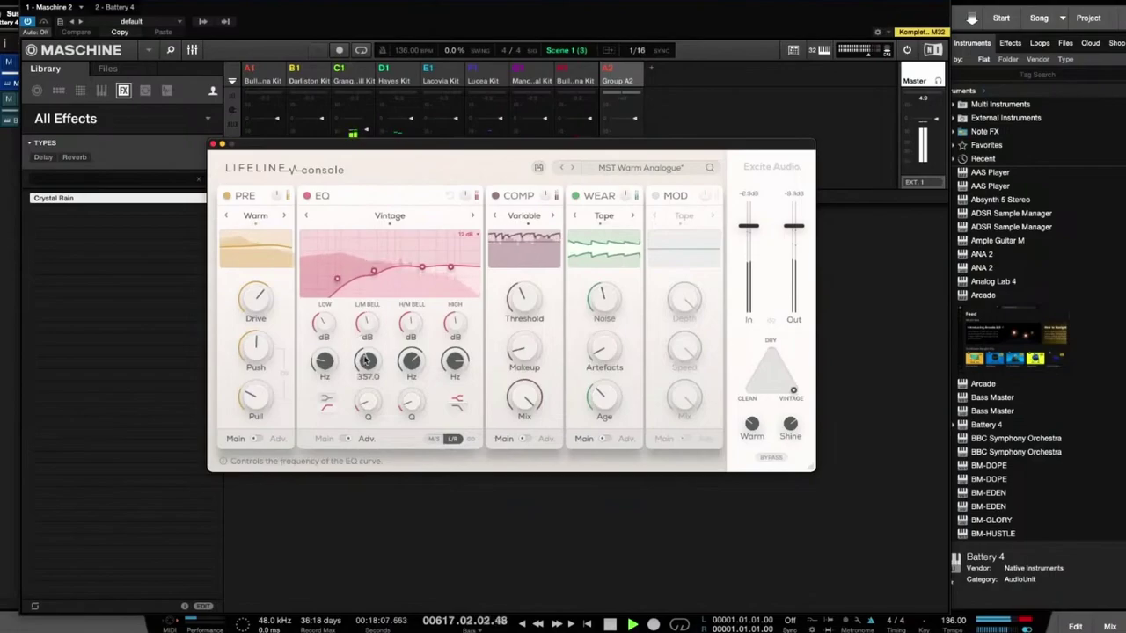
Lower the PRE Drive to 10.3 dB, increase Pull, and raise the compressor Threshold
drag(257, 300, 260, 313)
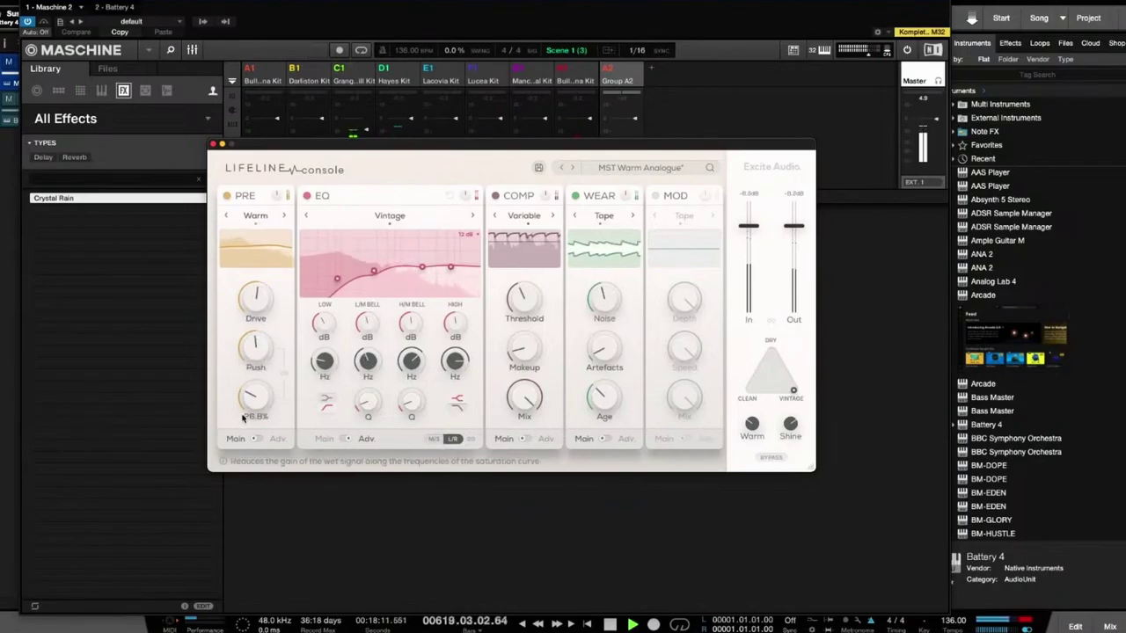
drag(249, 400, 255, 349)
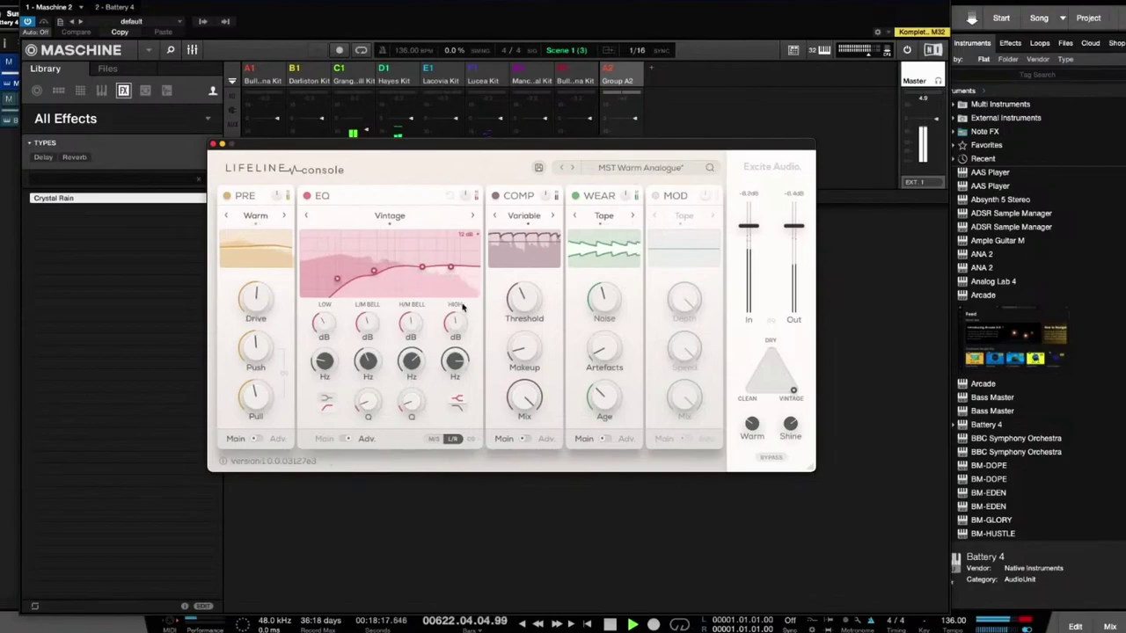
drag(530, 301, 522, 259)
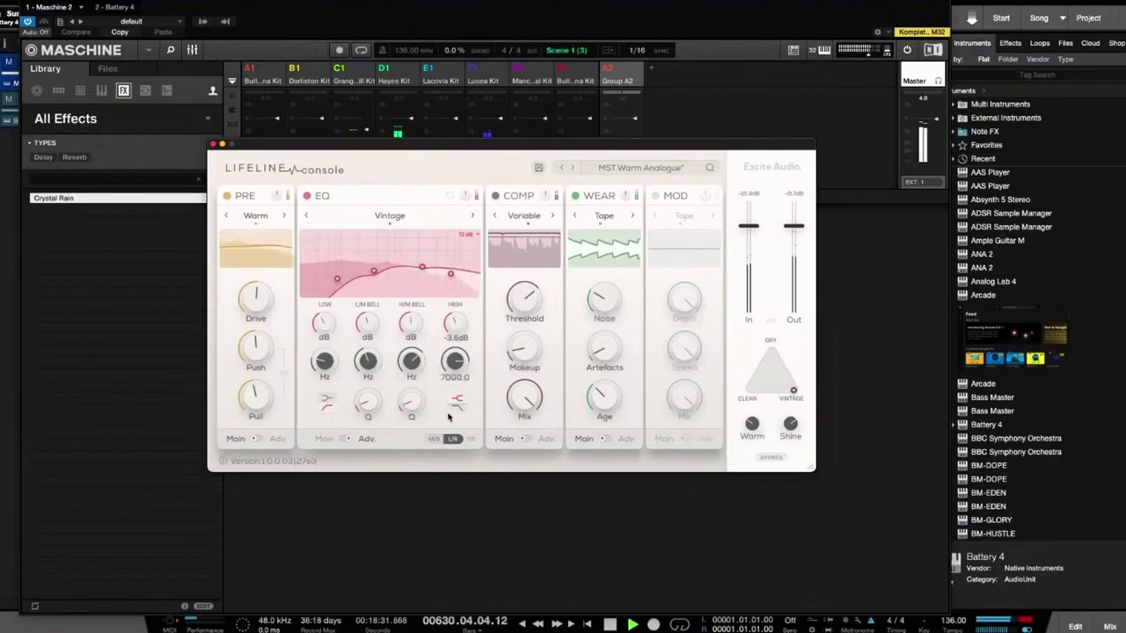
Lower the EQ high band's frequency and increase the Warm amount
drag(448, 358, 452, 381)
mouse_move(751, 424)
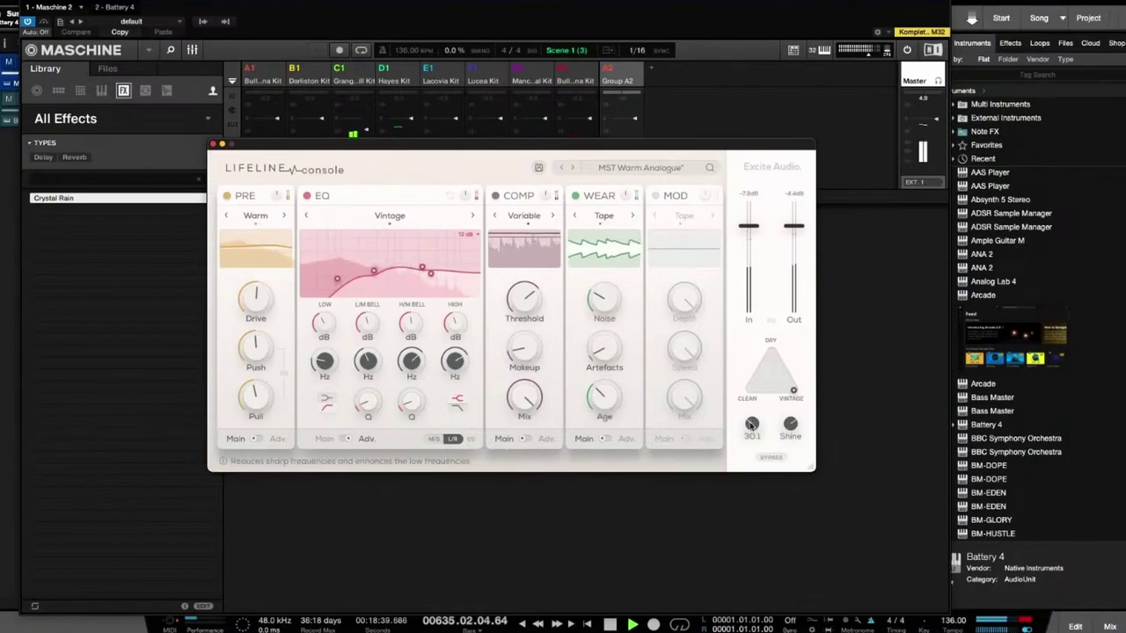
drag(751, 423, 749, 361)
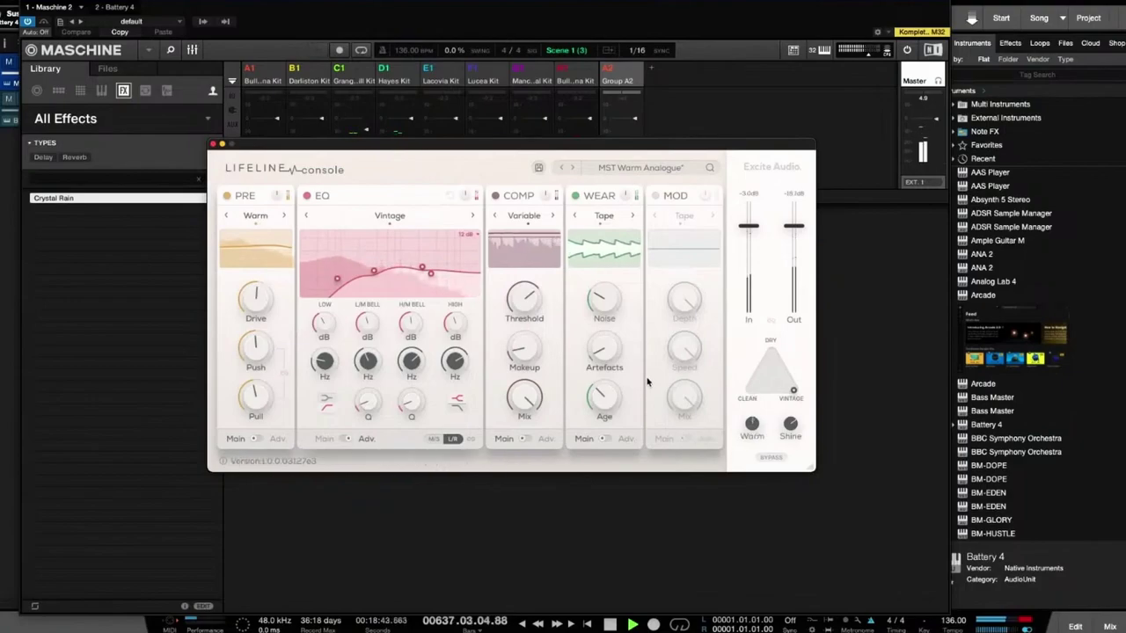
mouse_move(615, 364)
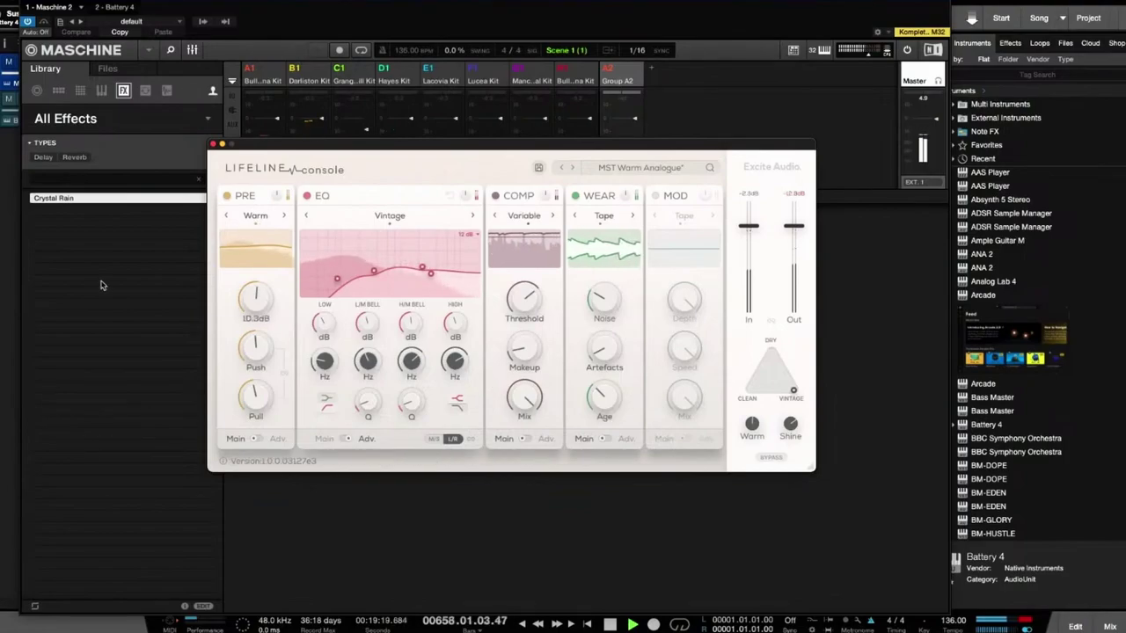
Close the Lifeline Console window and return from the mixer to the pattern editor with the Darliston Kit shown
click(212, 144)
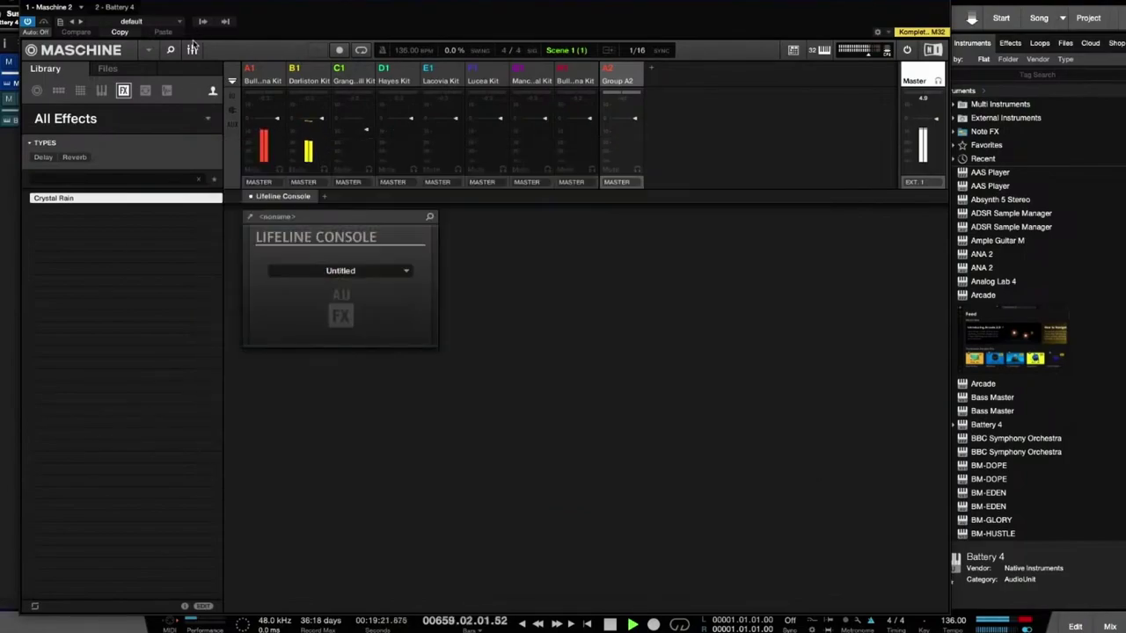
click(193, 51)
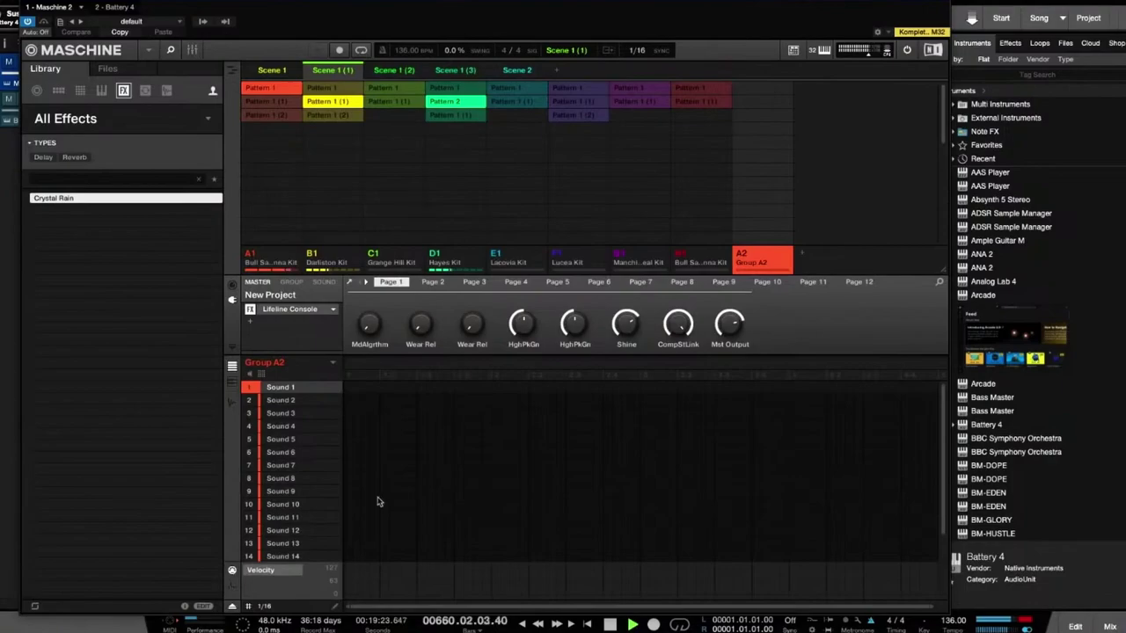
click(194, 50)
click(194, 50)
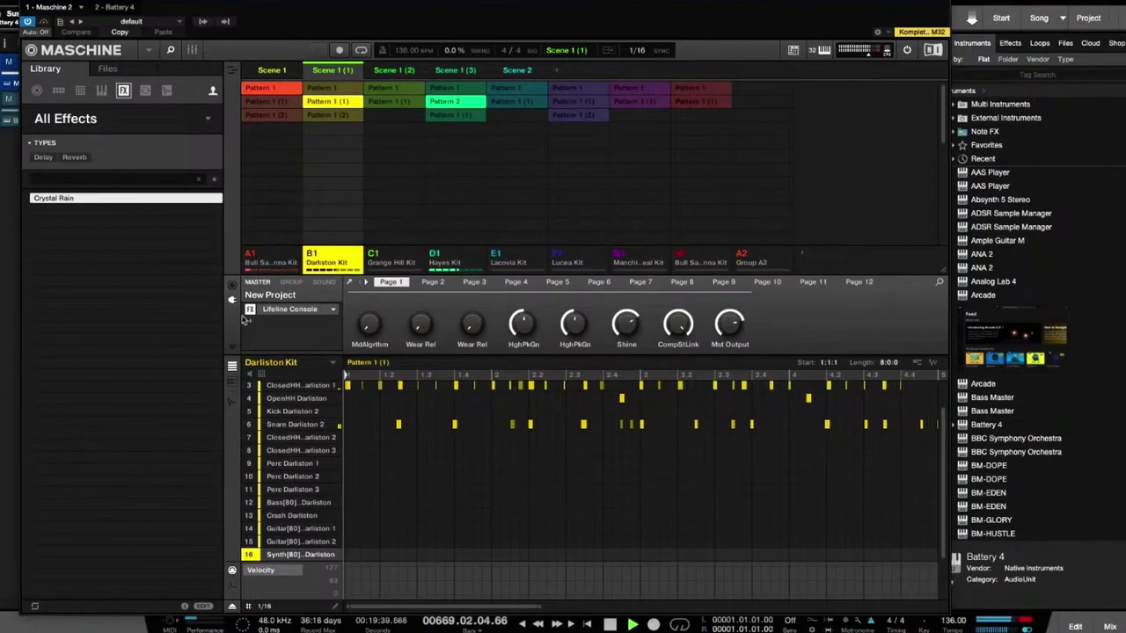
Move the Snare Darliston 2 note just after 6.3 in Pattern 1 (1) back to 6.3, and shift it later again
click(359, 428)
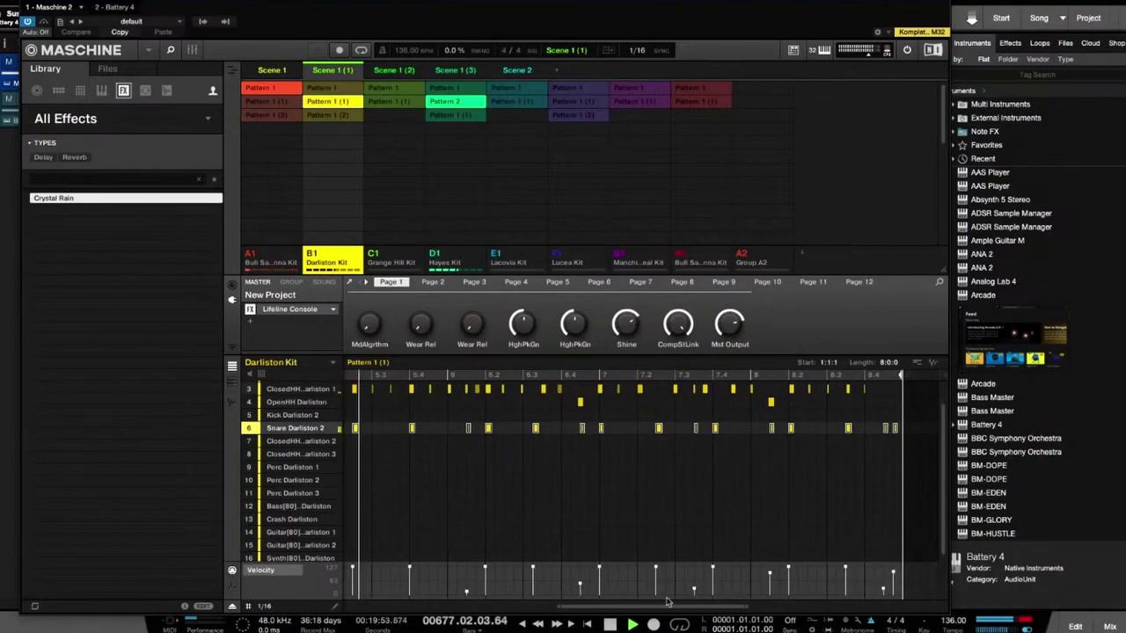
drag(886, 384, 675, 398)
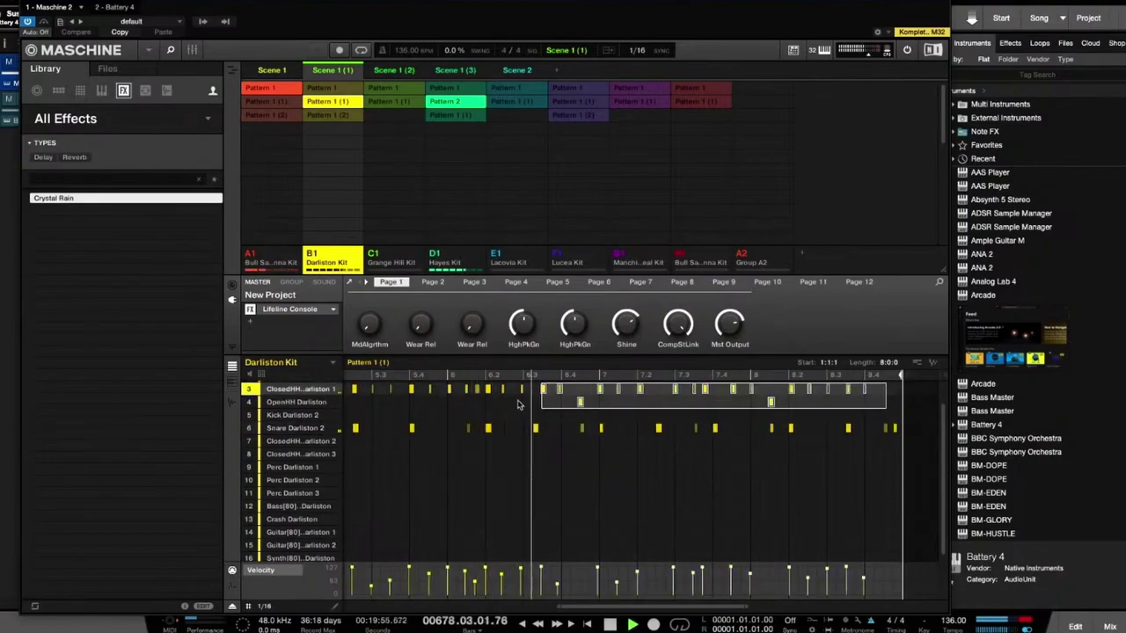
scroll(299, 413, up, 1)
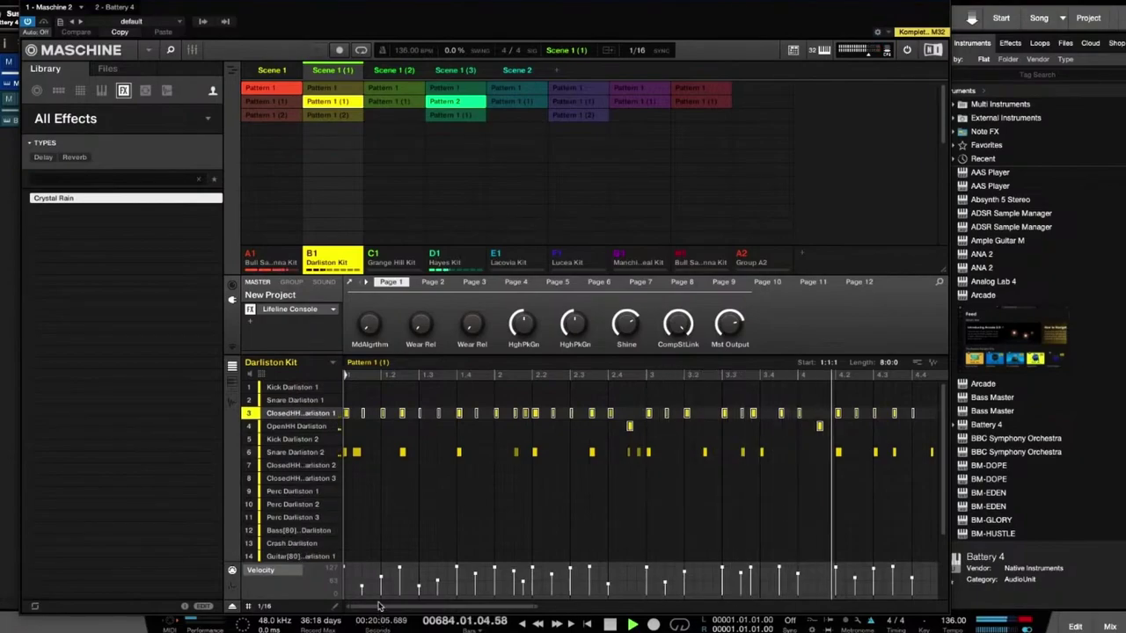
drag(379, 606, 595, 606)
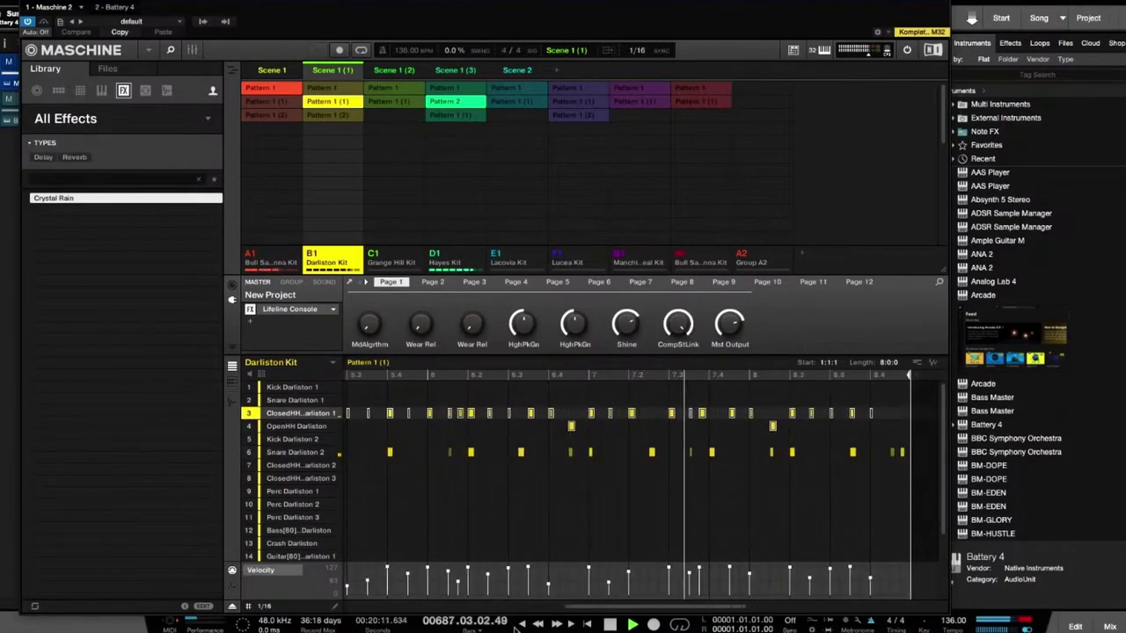
scroll(510, 466, up, 3)
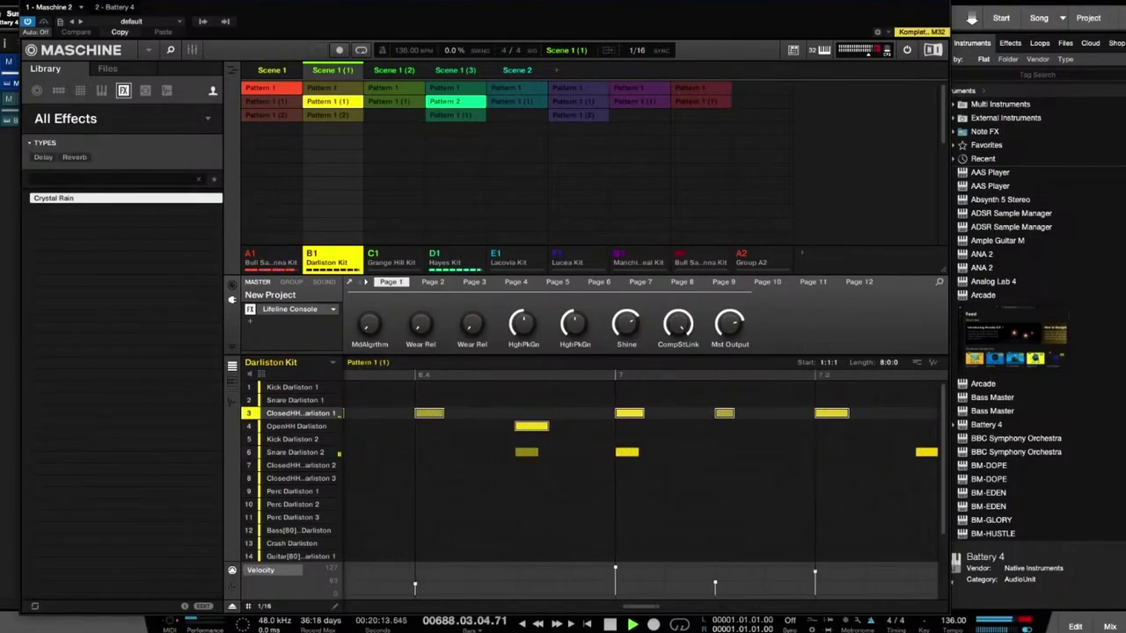
drag(633, 606, 603, 611)
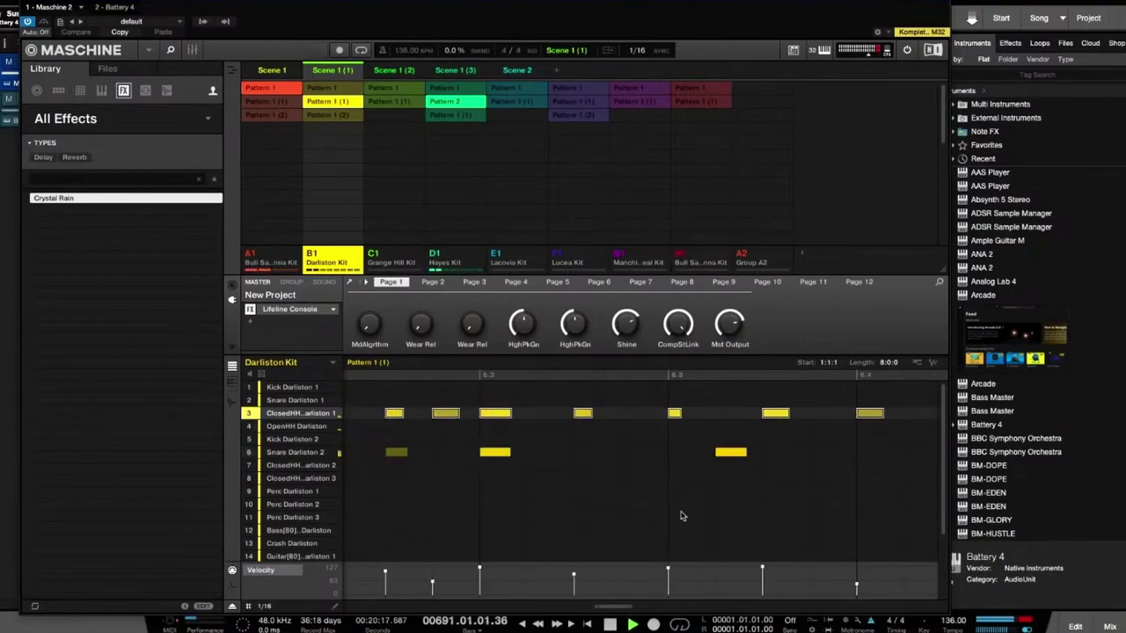
click(733, 454)
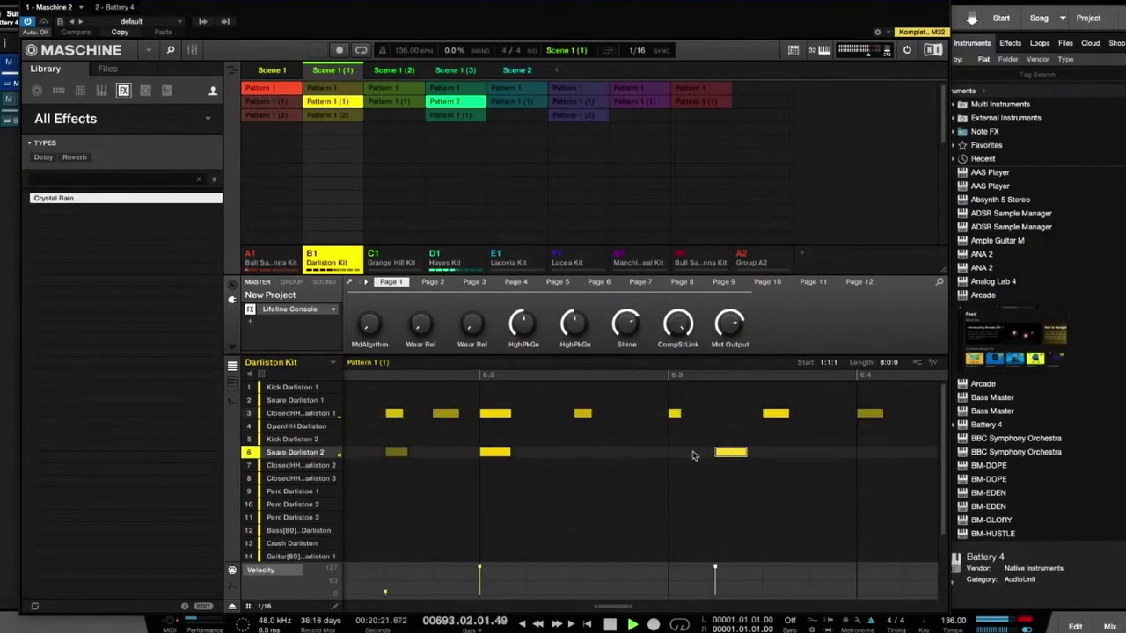
drag(693, 456, 661, 455)
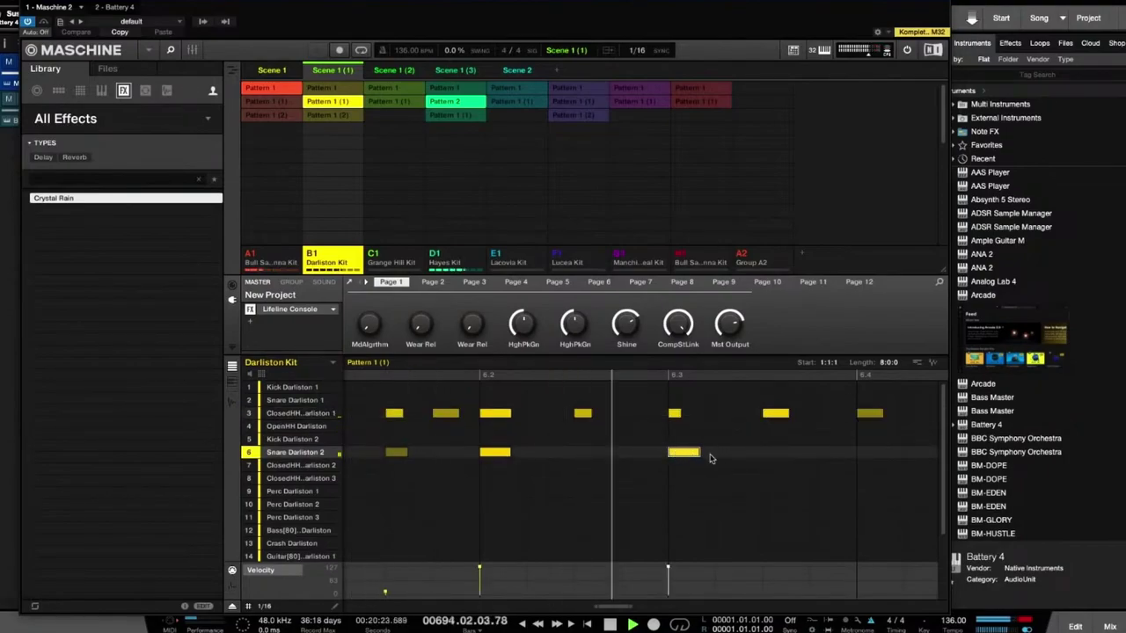
drag(693, 455, 770, 455)
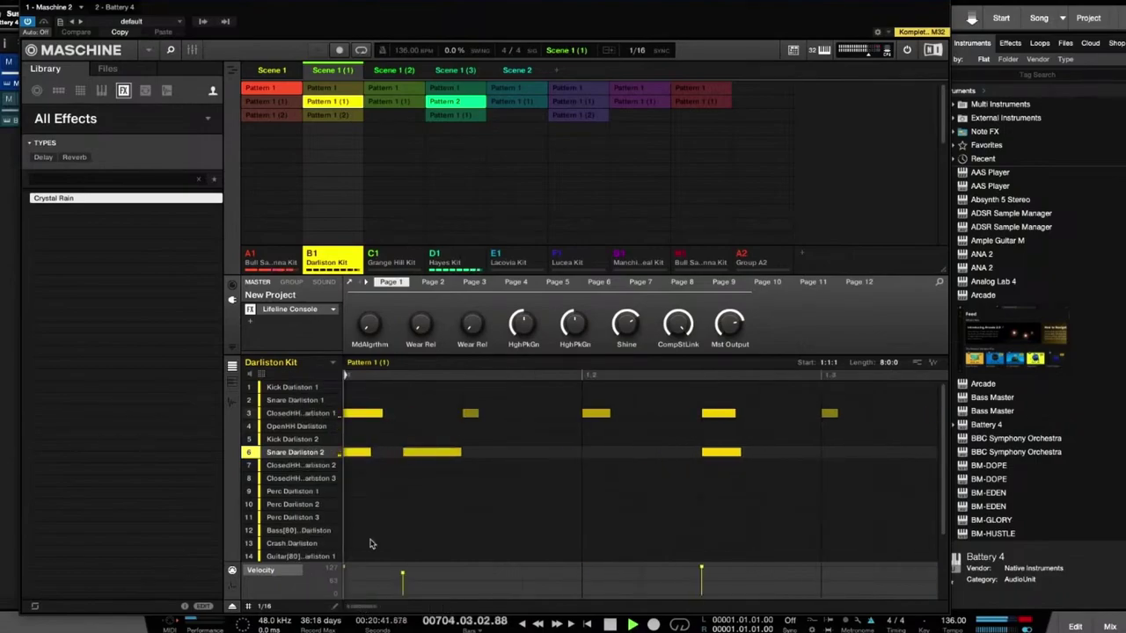
Move the early Snare Darliston 2 note in bar 1 of Pattern 1 (1) to 1.2
drag(430, 455, 481, 457)
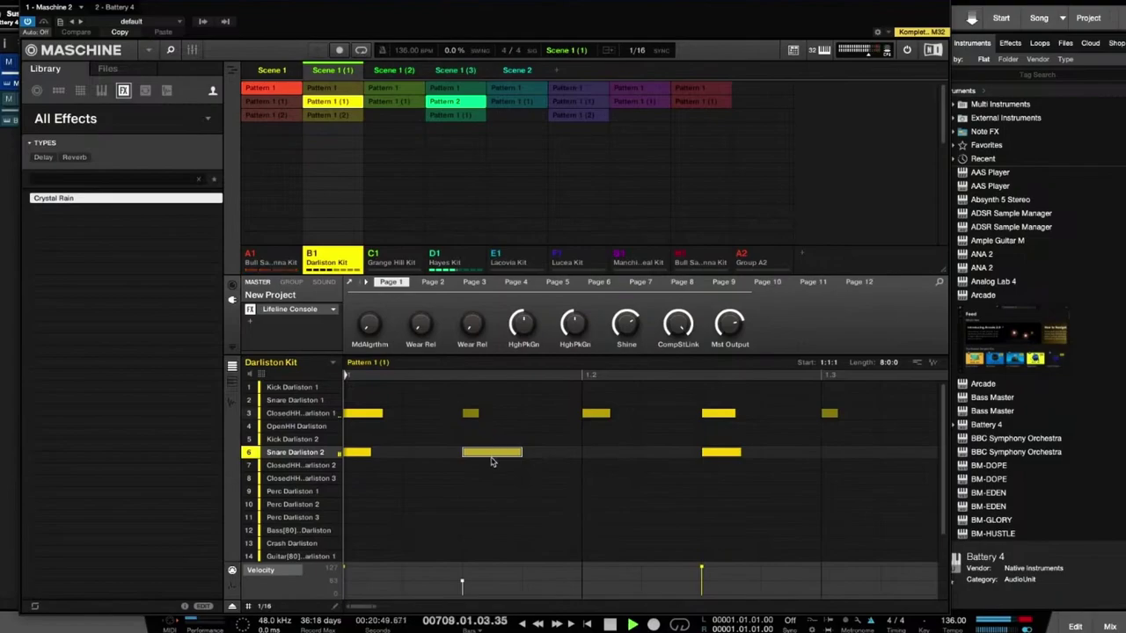
drag(491, 459, 591, 455)
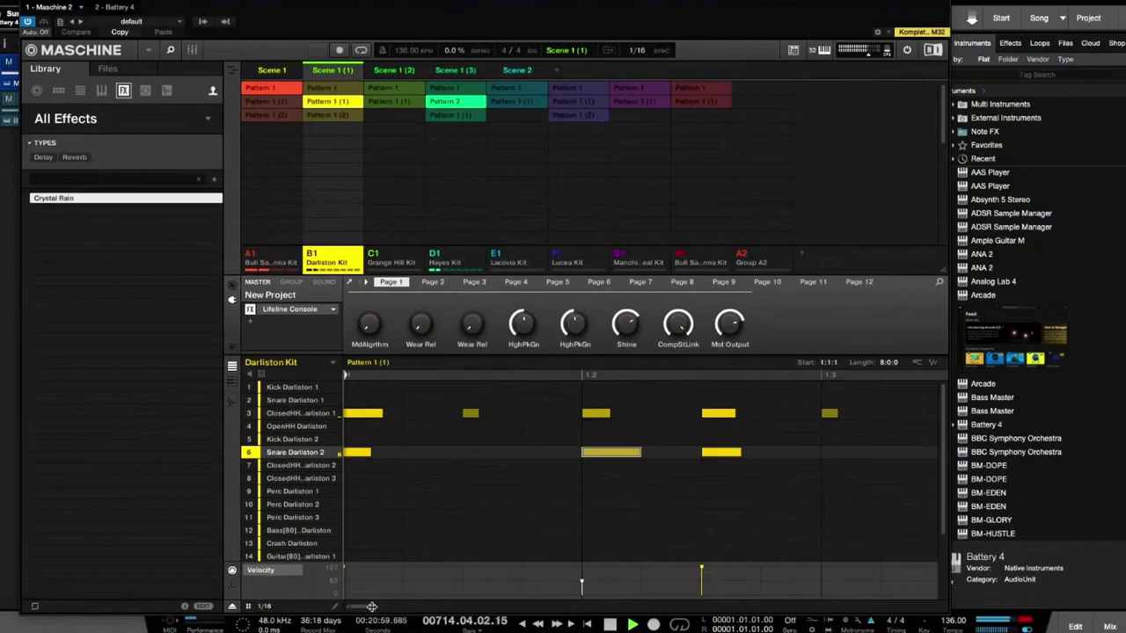
drag(366, 608, 385, 605)
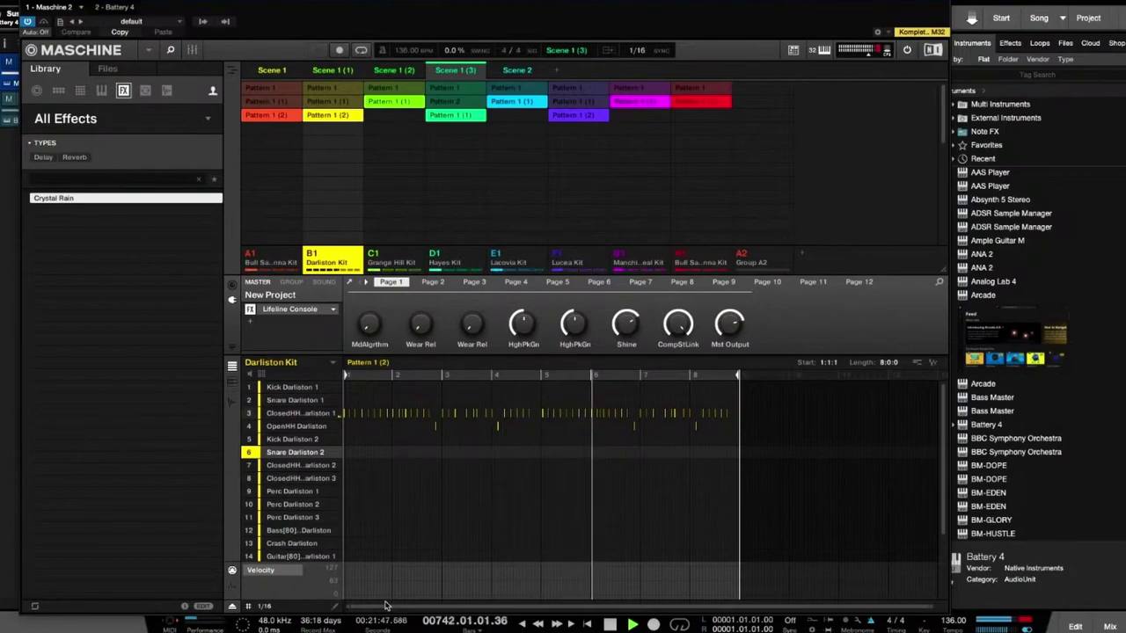
Stop playback and close the Maschine window to return to the Studio One arrangement
key(space)
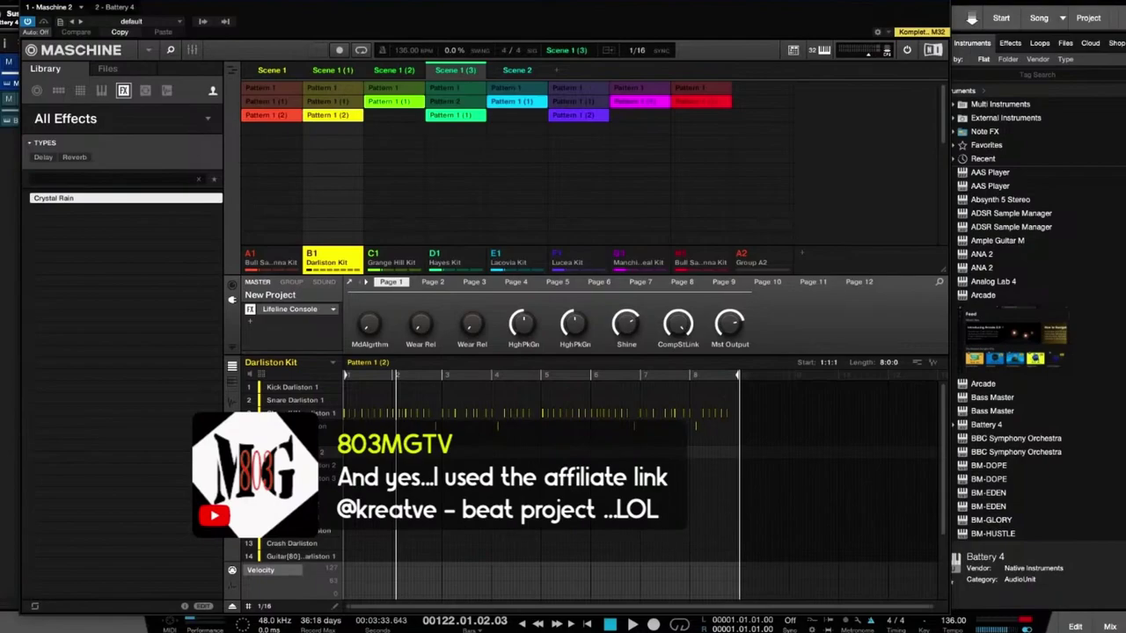
key(super+w)
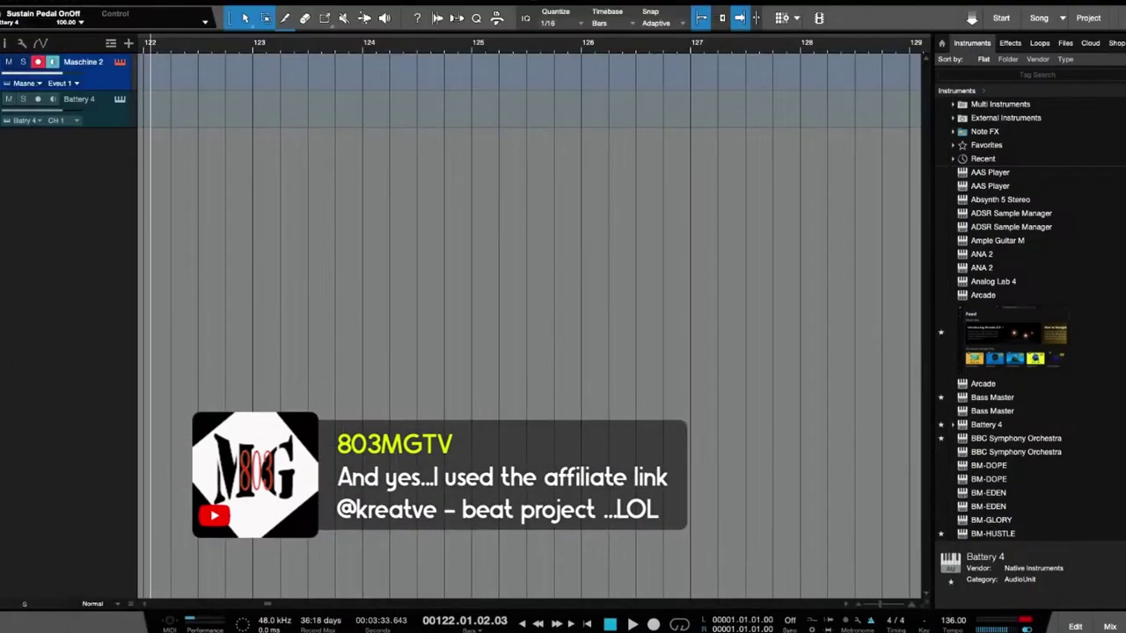